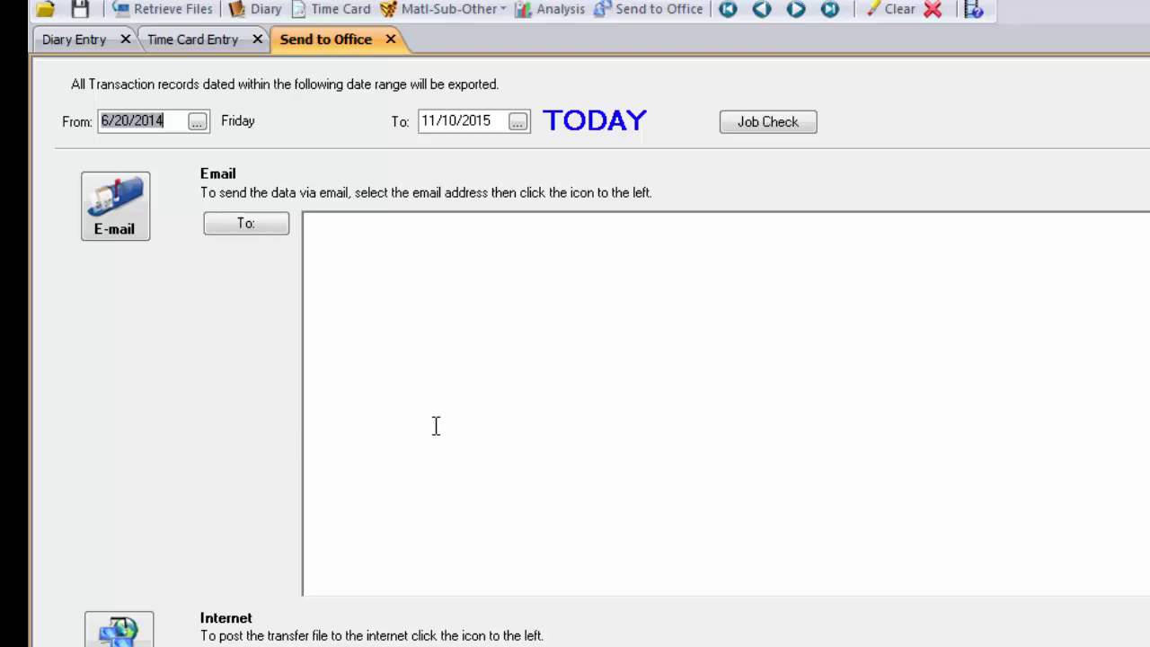
Check the time card's date and set the export date range from 10/16/2015 to 10/16/2015.
left_click(182, 47)
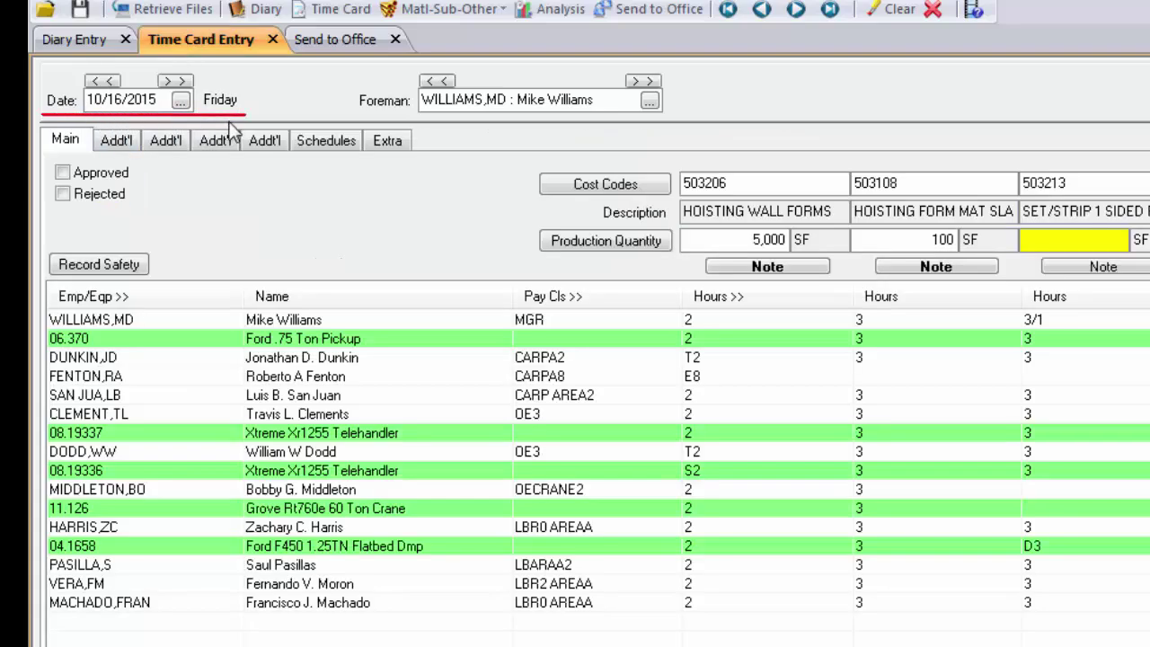
left_click(334, 40)
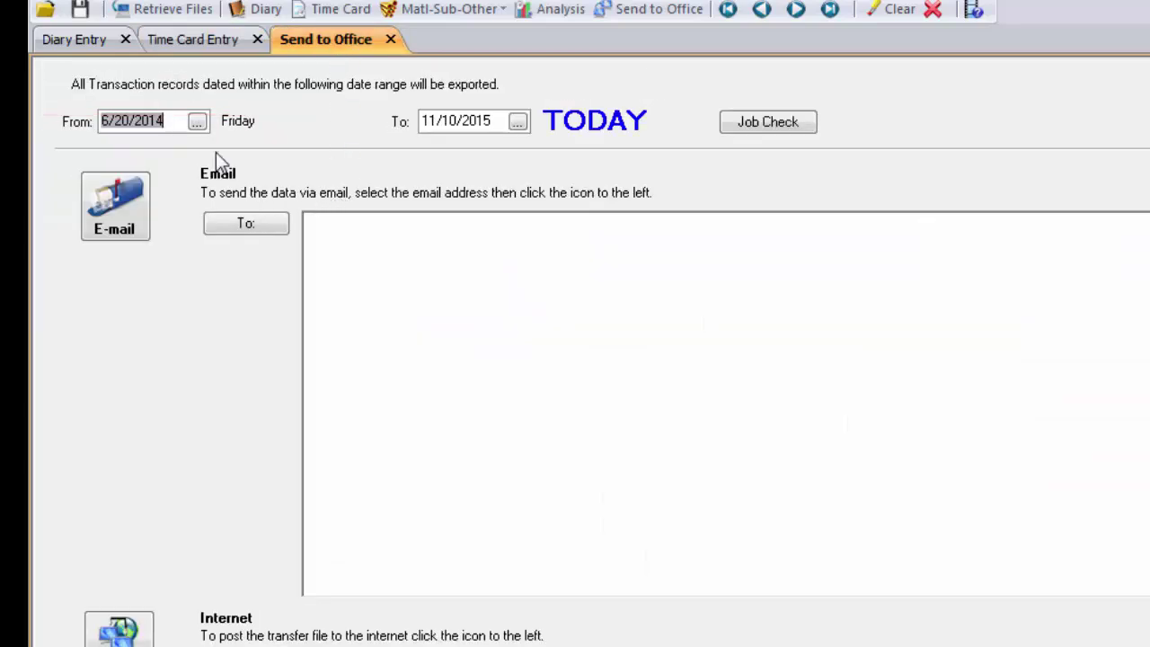
left_click(197, 121)
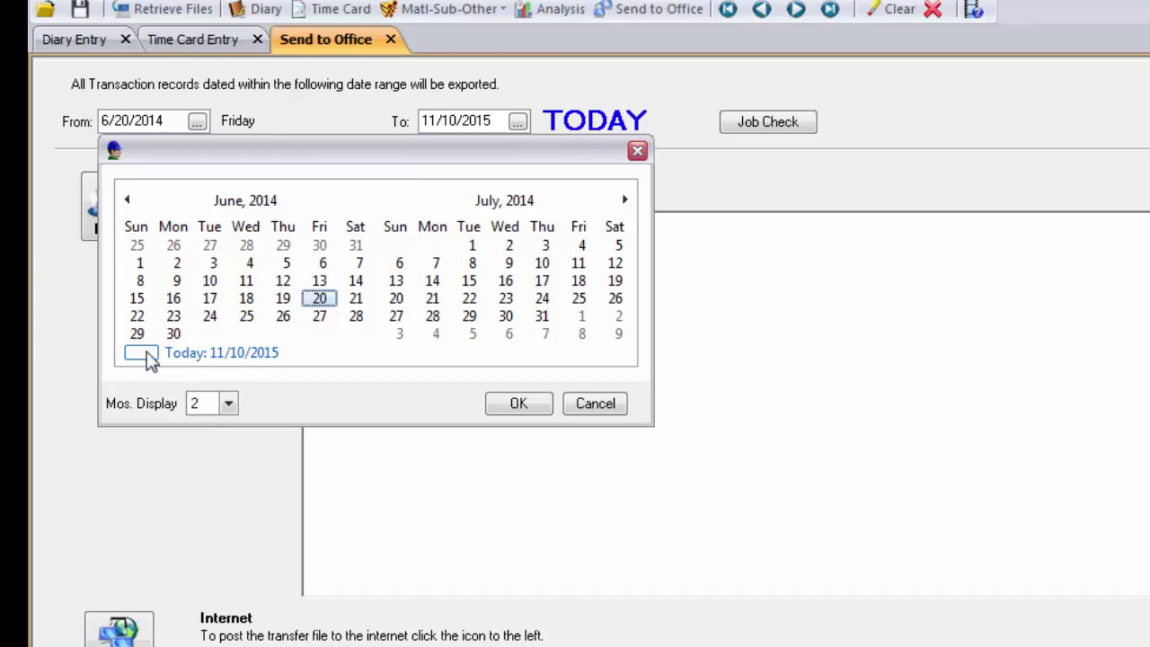
left_click(148, 354)
left_click(128, 200)
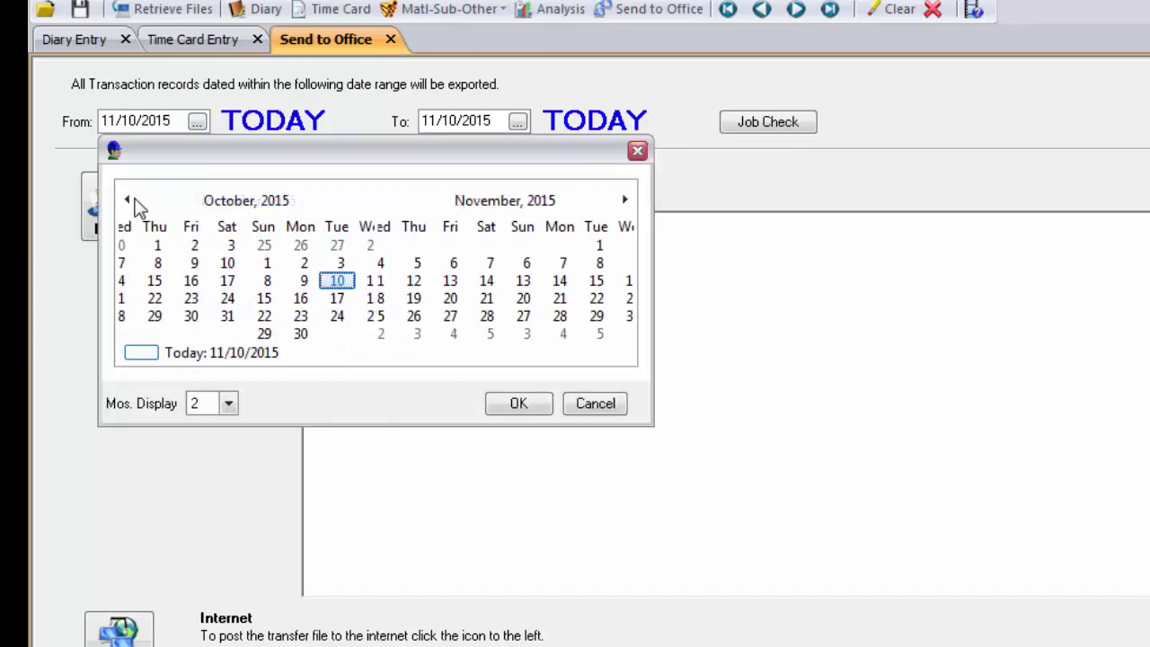
double_click(319, 281)
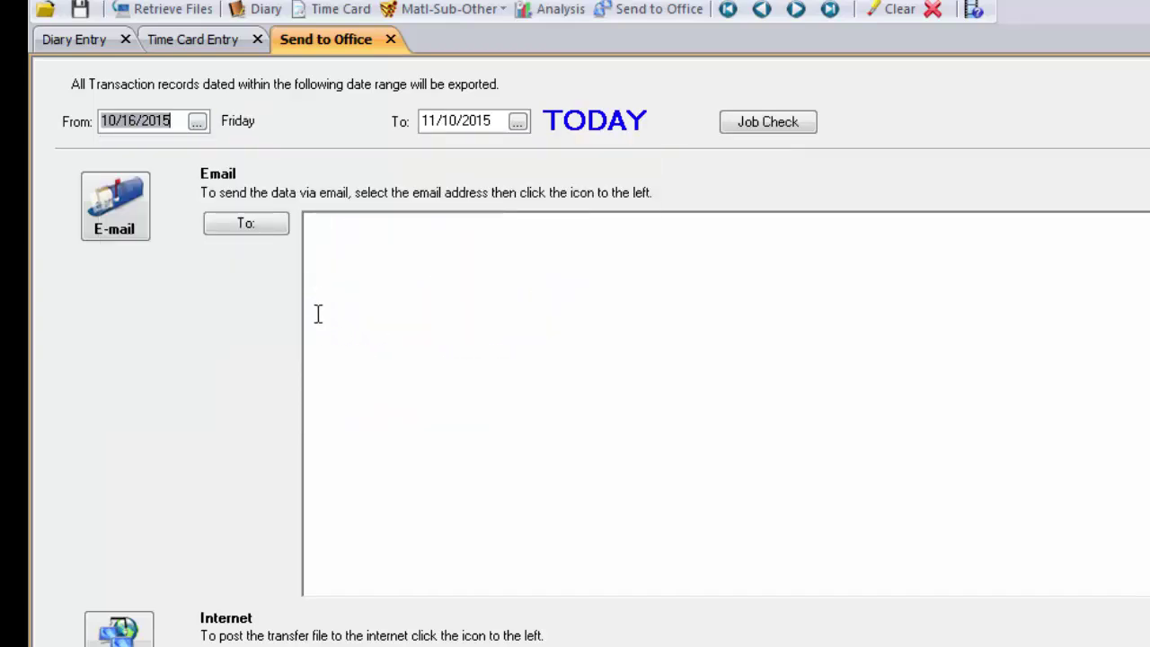
left_click(519, 122)
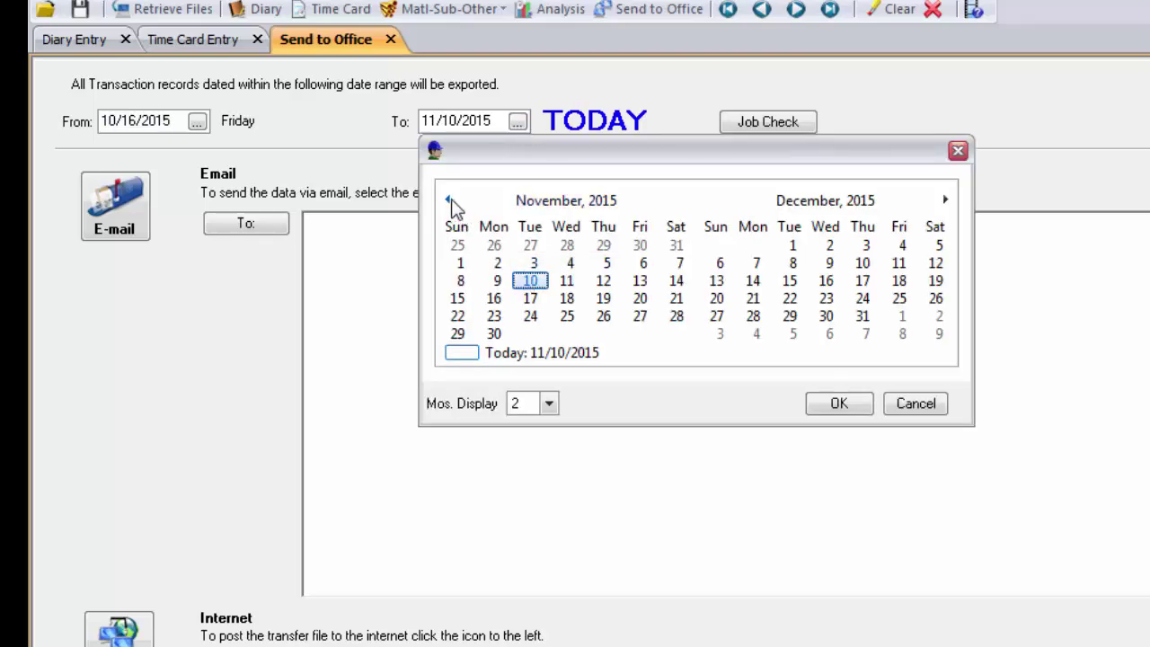
left_click(447, 199)
double_click(640, 280)
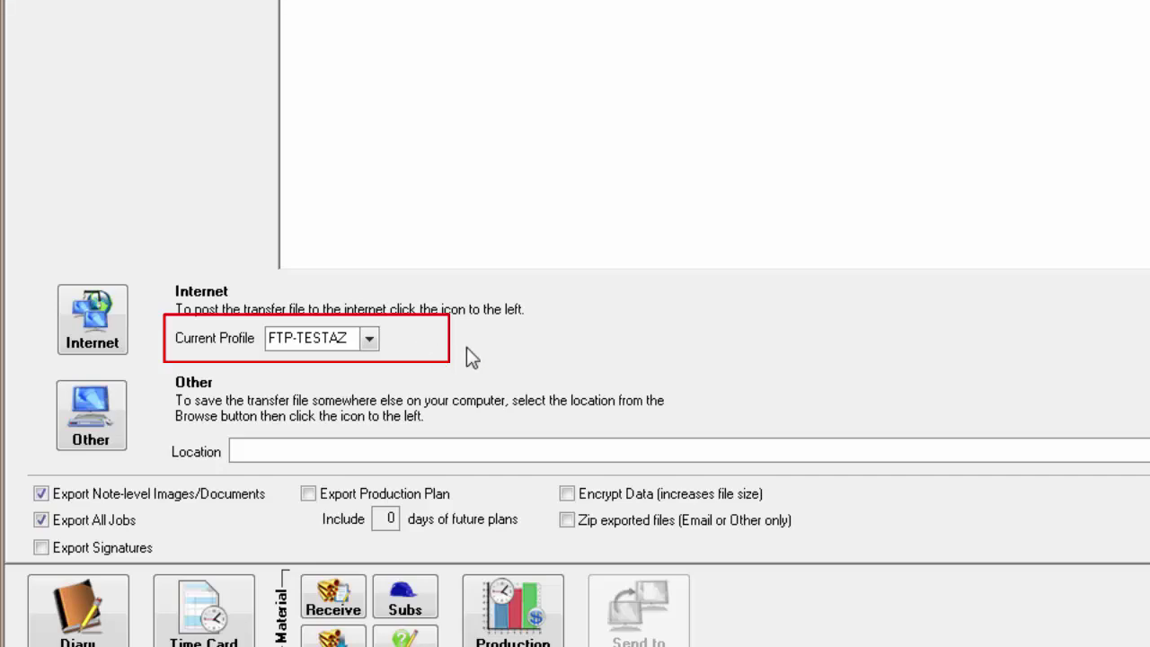
Try the LP-COLORADO profile for the internet transfer and return the current profile to FTP-TESTAZ.
left_click(368, 338)
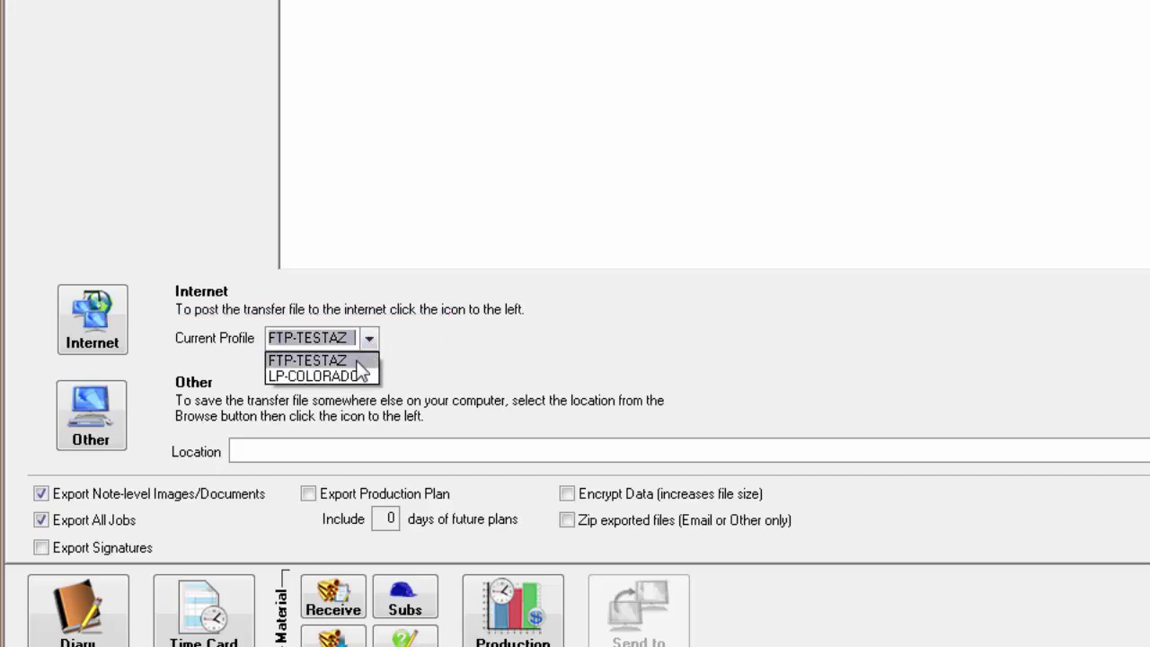
left_click(356, 361)
left_click(368, 337)
left_click(366, 376)
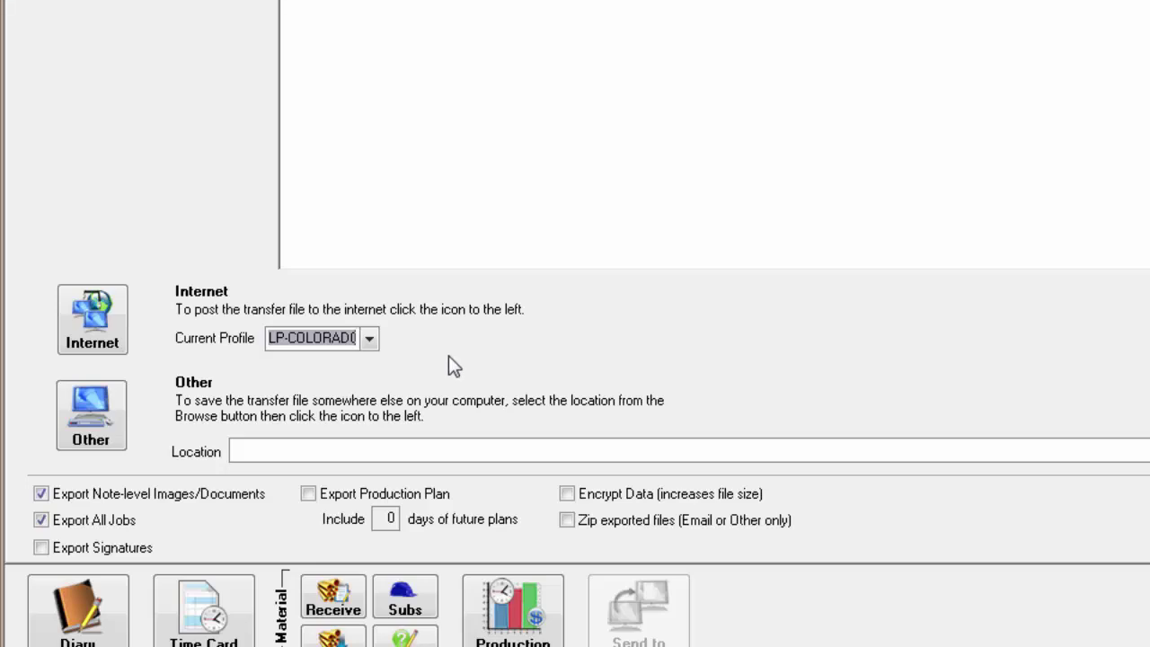
left_click(374, 342)
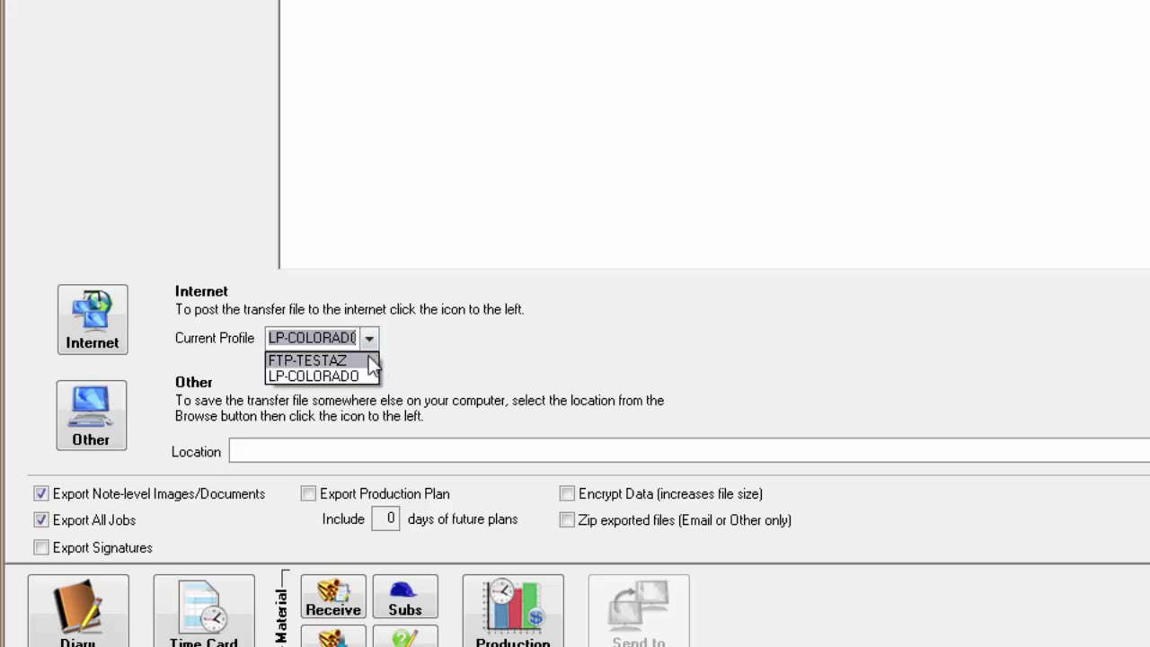
left_click(375, 358)
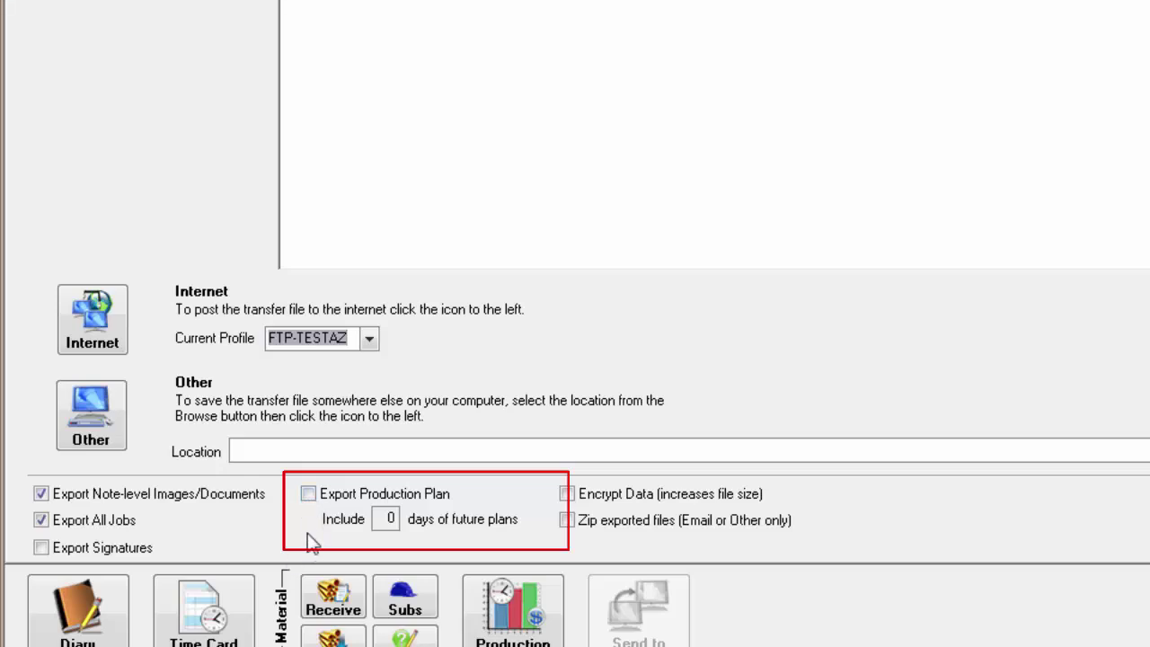
Include the production plan with 3 days of future plans in the export and start posting the transfer file to the internet.
left_click(309, 495)
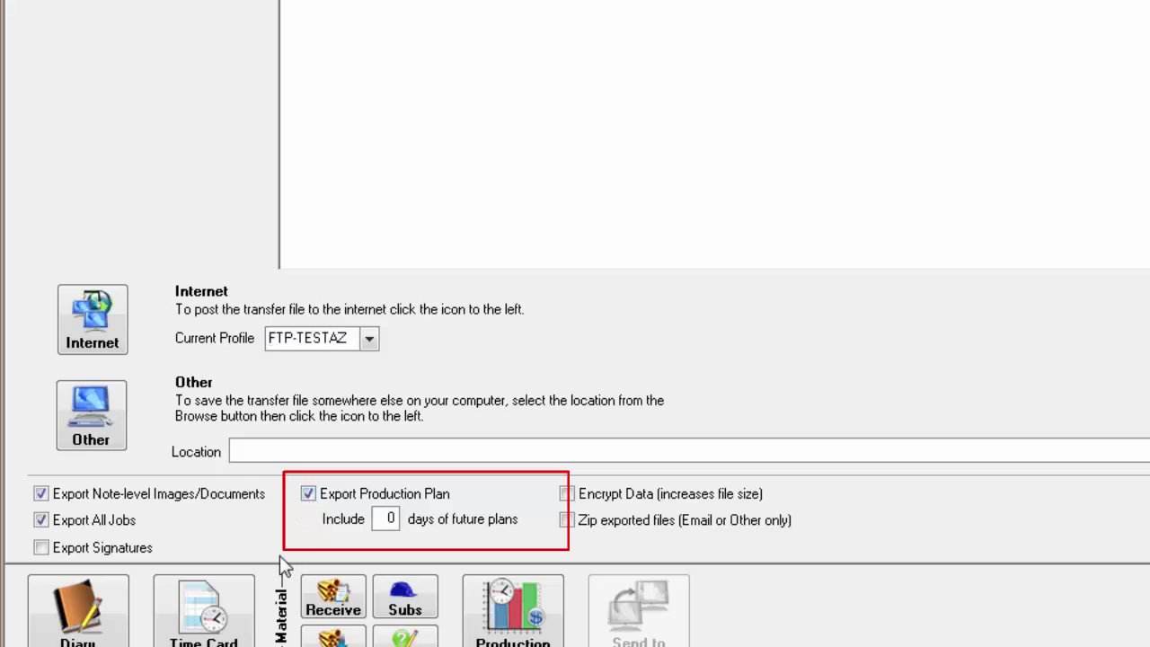
left_click(388, 519)
type("3")
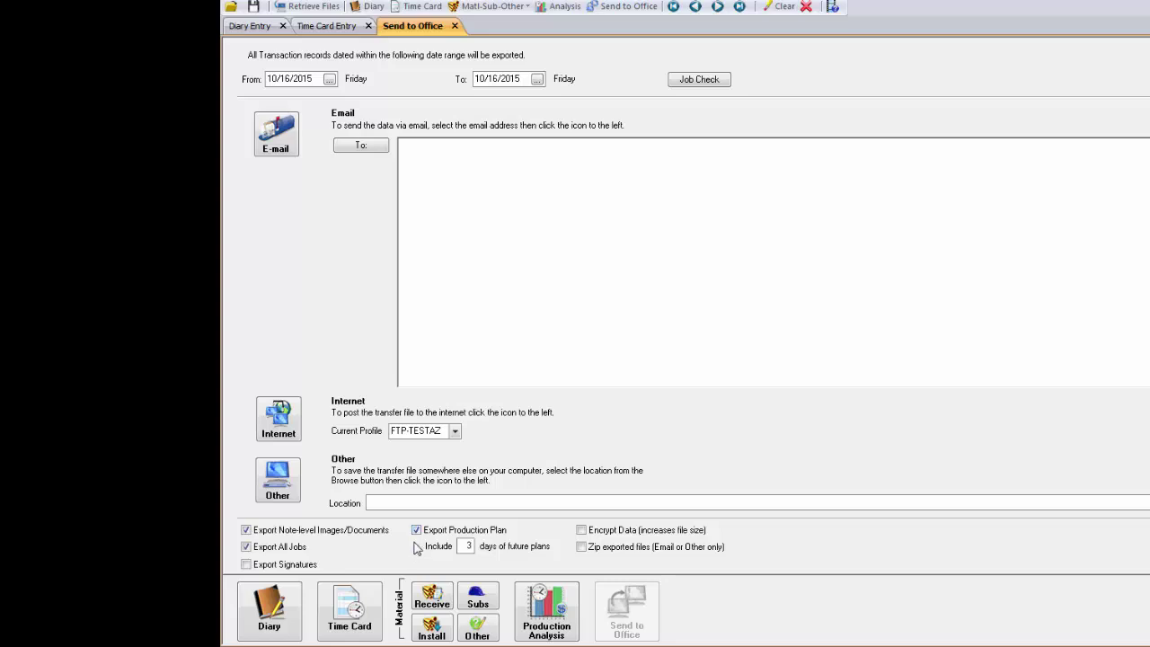
left_click(279, 419)
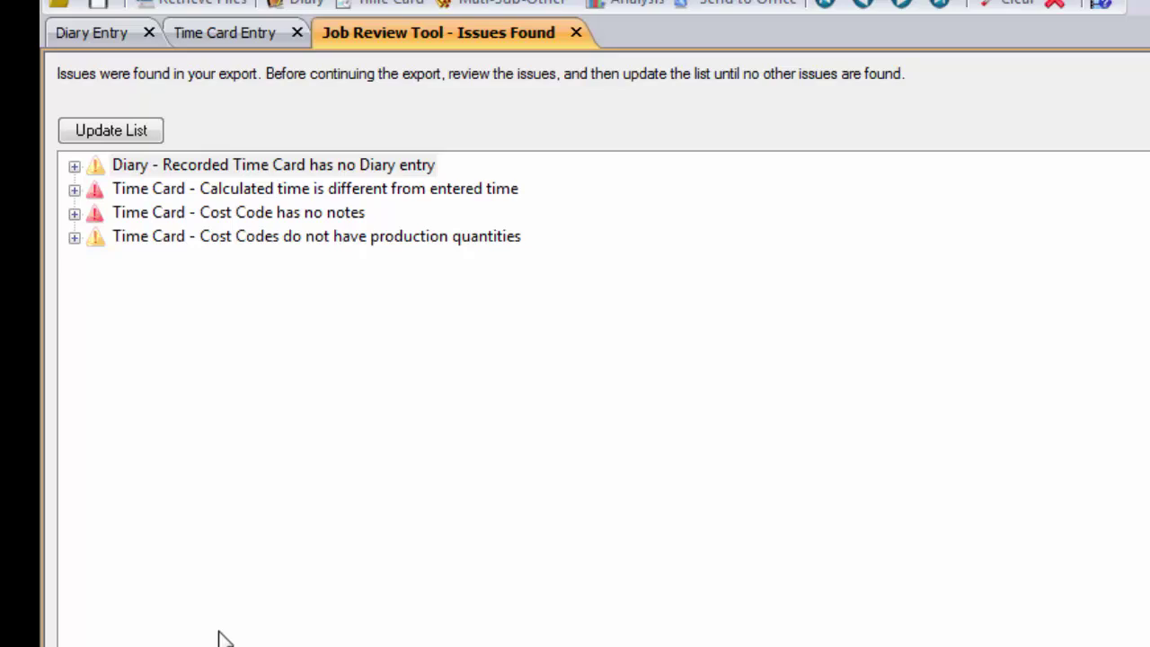
Open the 10/16/2015 diary entry from the review issue about a recorded time card without a diary entry.
left_click(75, 166)
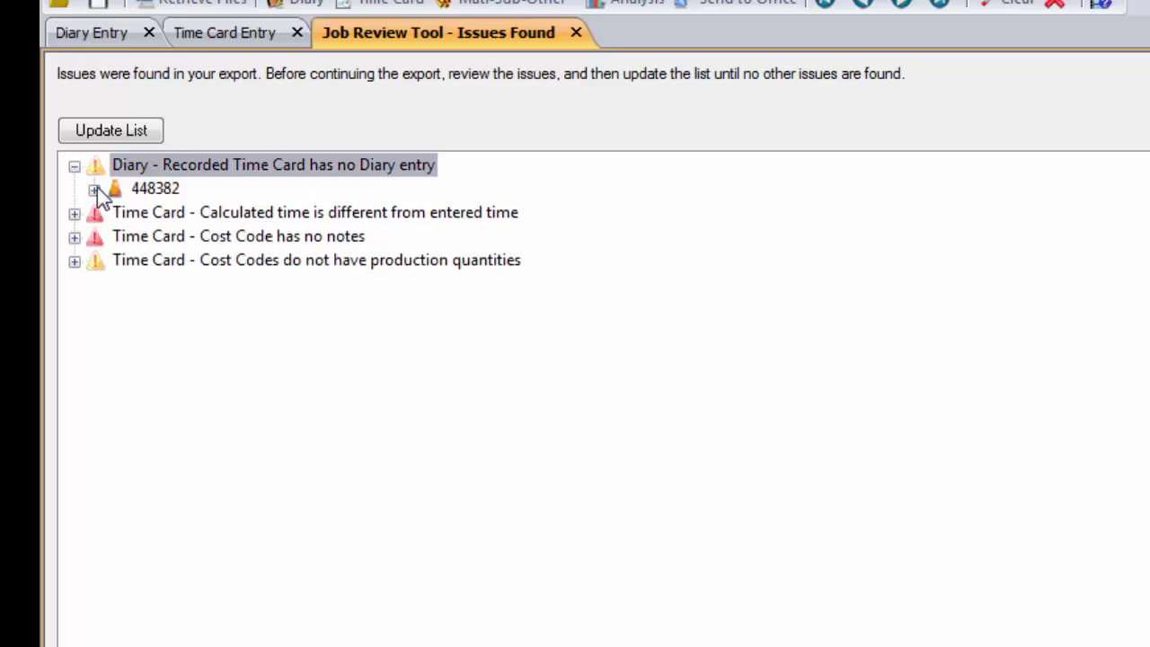
left_click(94, 190)
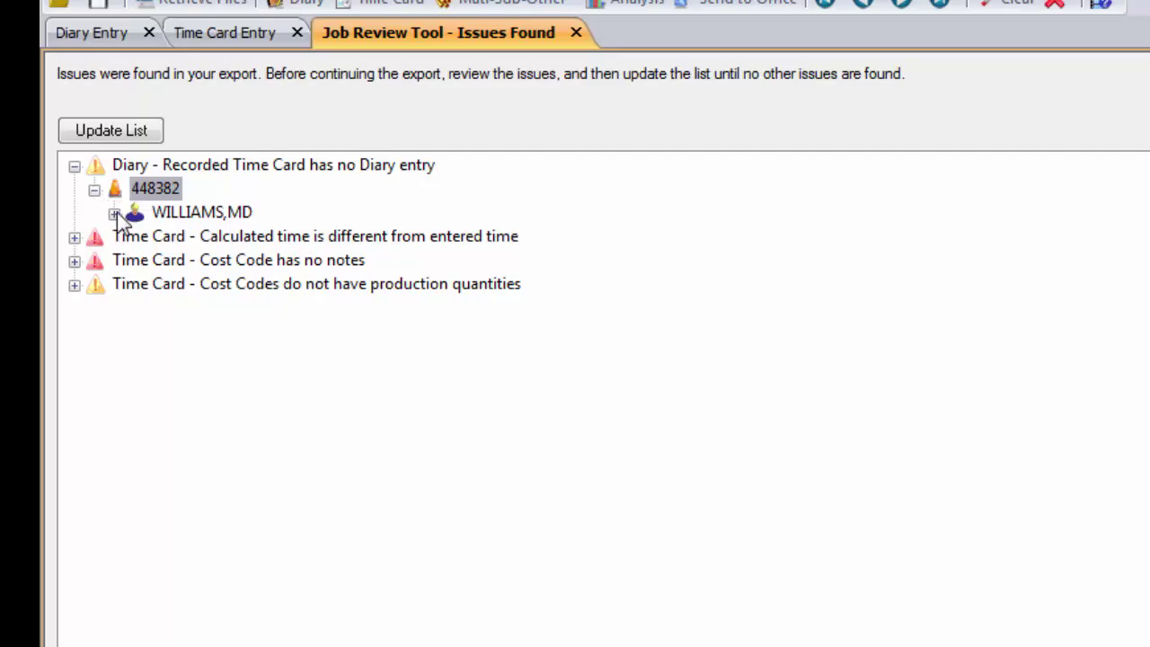
left_click(114, 213)
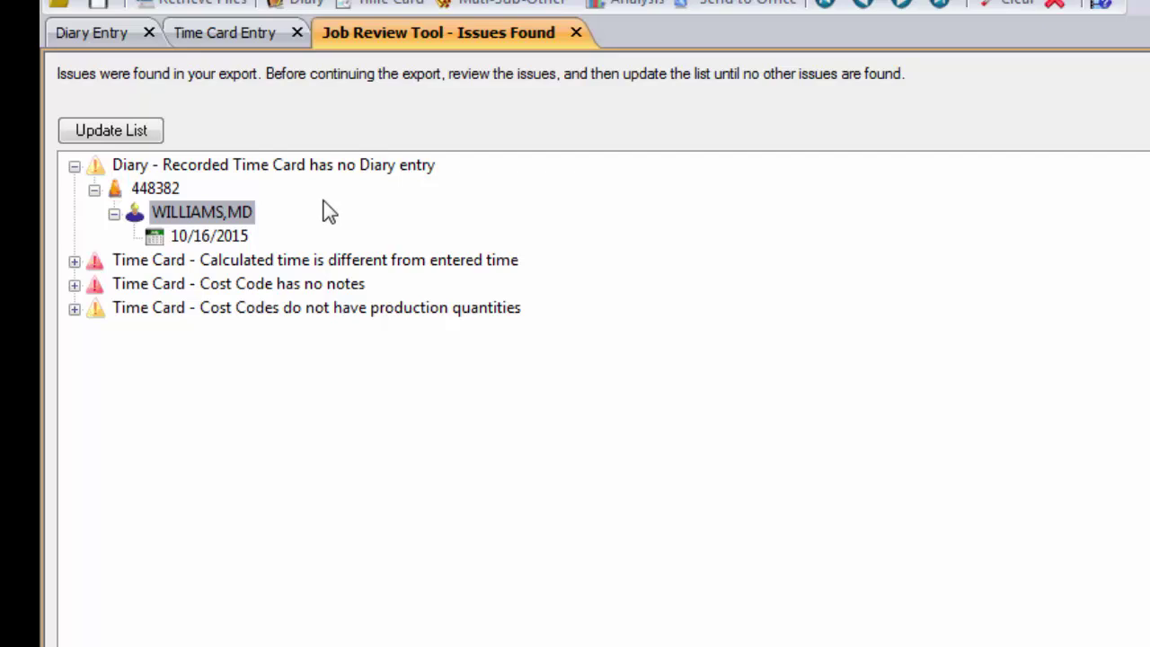
double_click(221, 241)
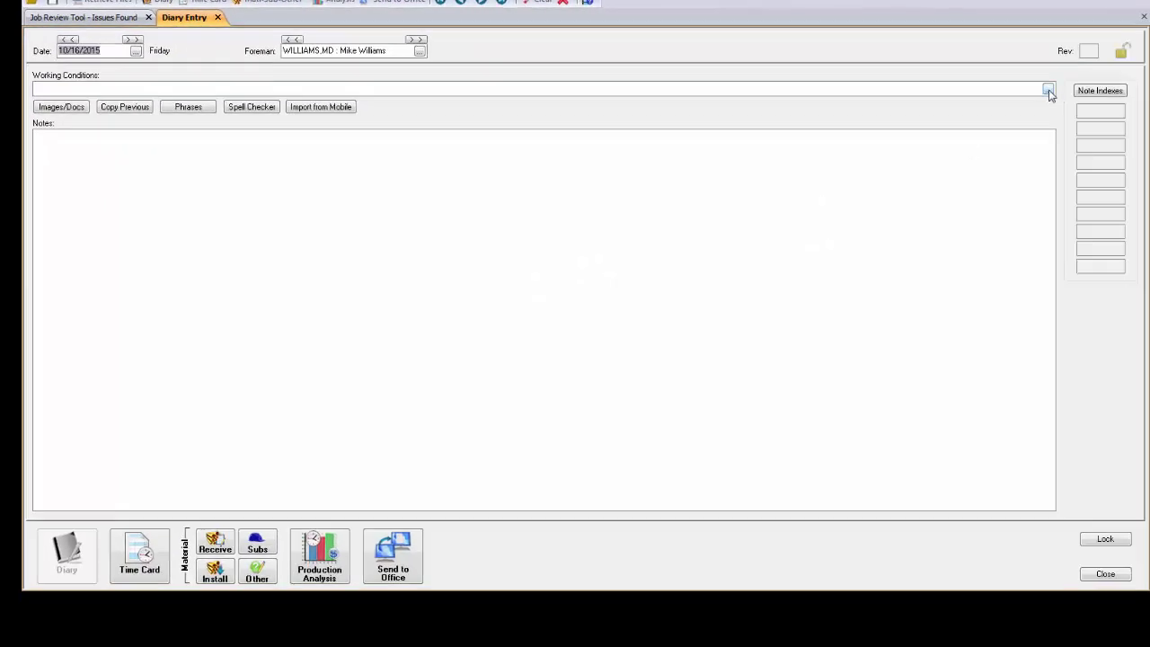
Set the diary's working conditions to Mild - (60 - 75), Sunny and Normal Ground.
left_click(1047, 93)
left_click(896, 178)
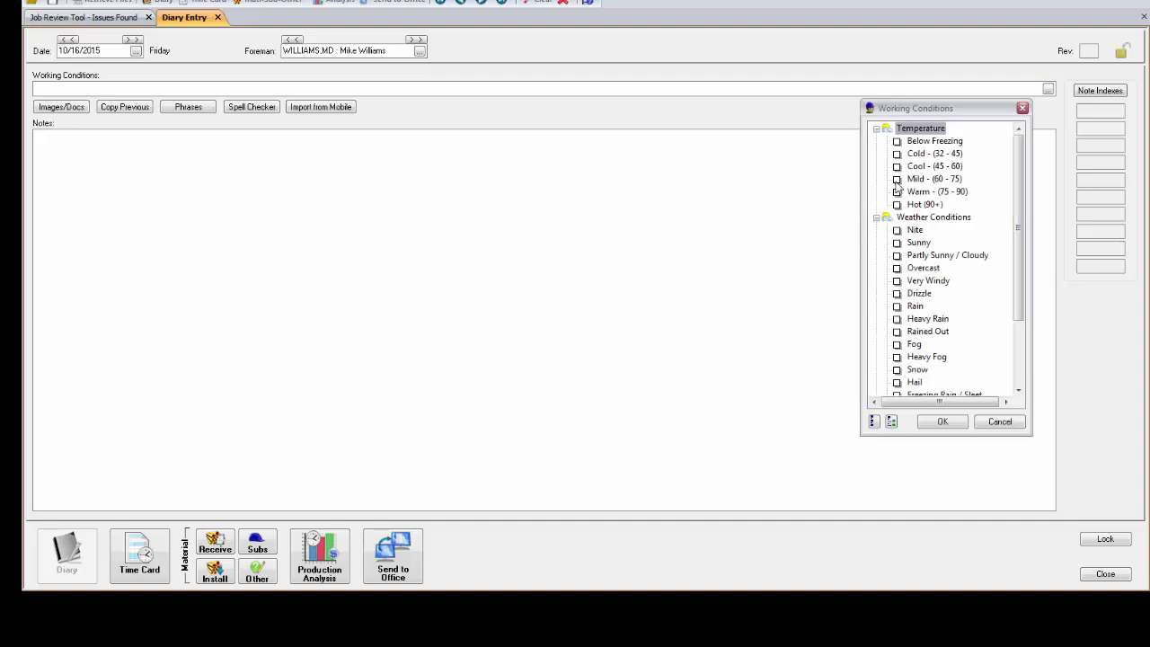
left_click(897, 243)
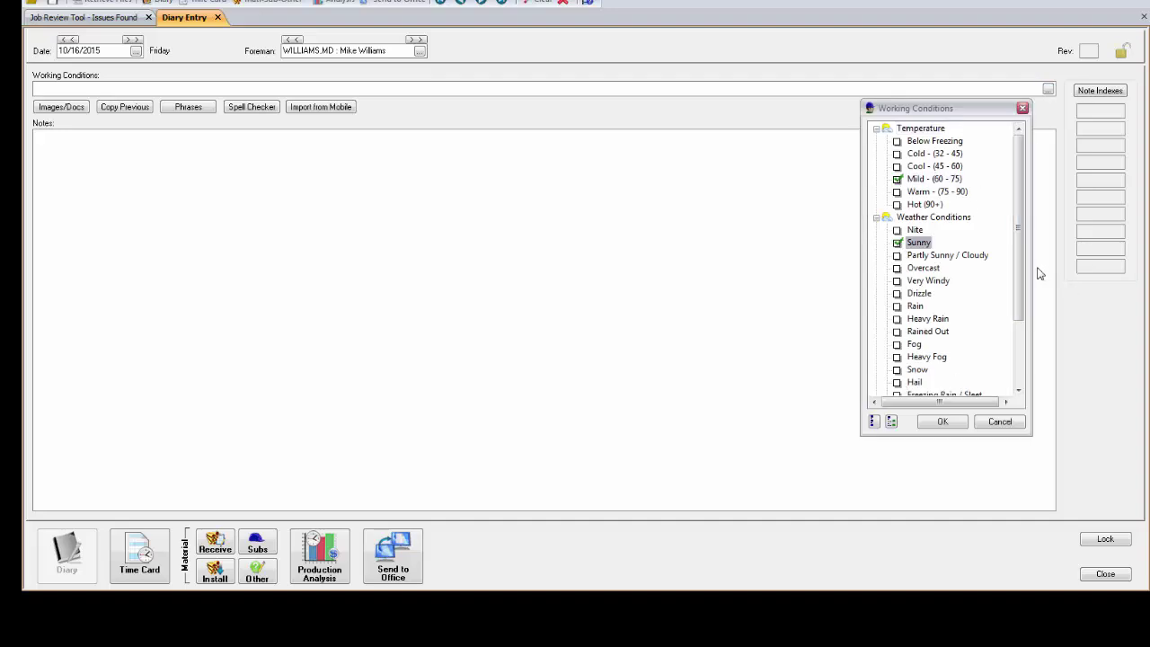
left_click_drag(1020, 273, 1020, 323)
left_click(897, 357)
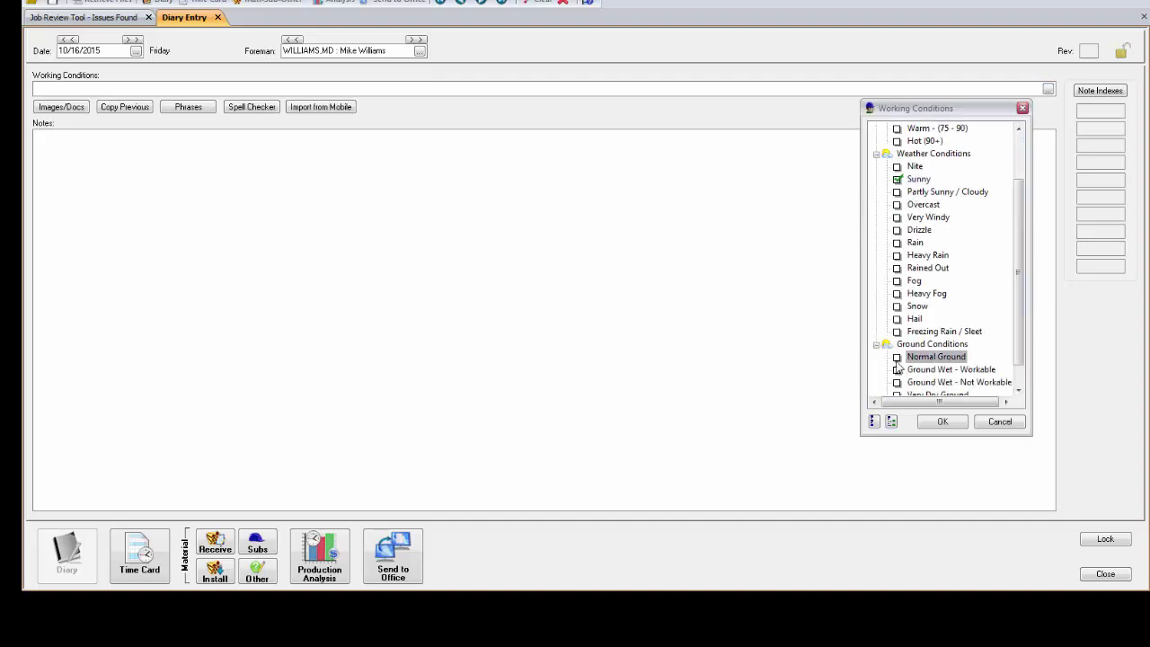
left_click(942, 421)
Enter "see cost code notes" as the diary notes and update the issue list in the Job Review Tool.
left_click(211, 155)
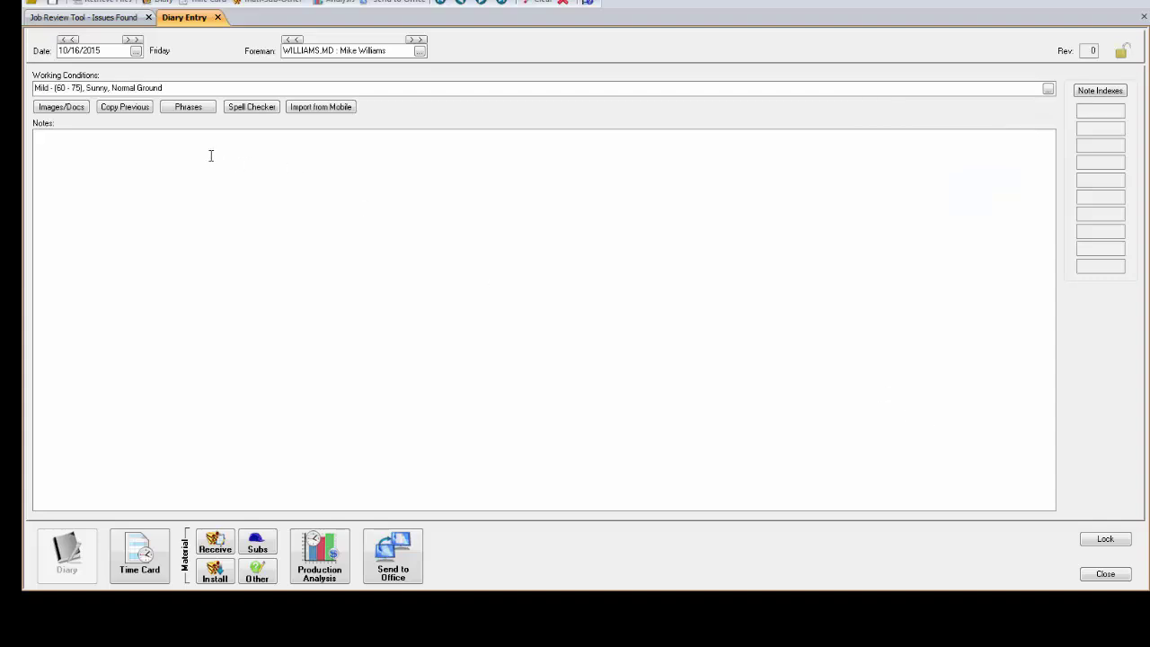
type("see cost code notes")
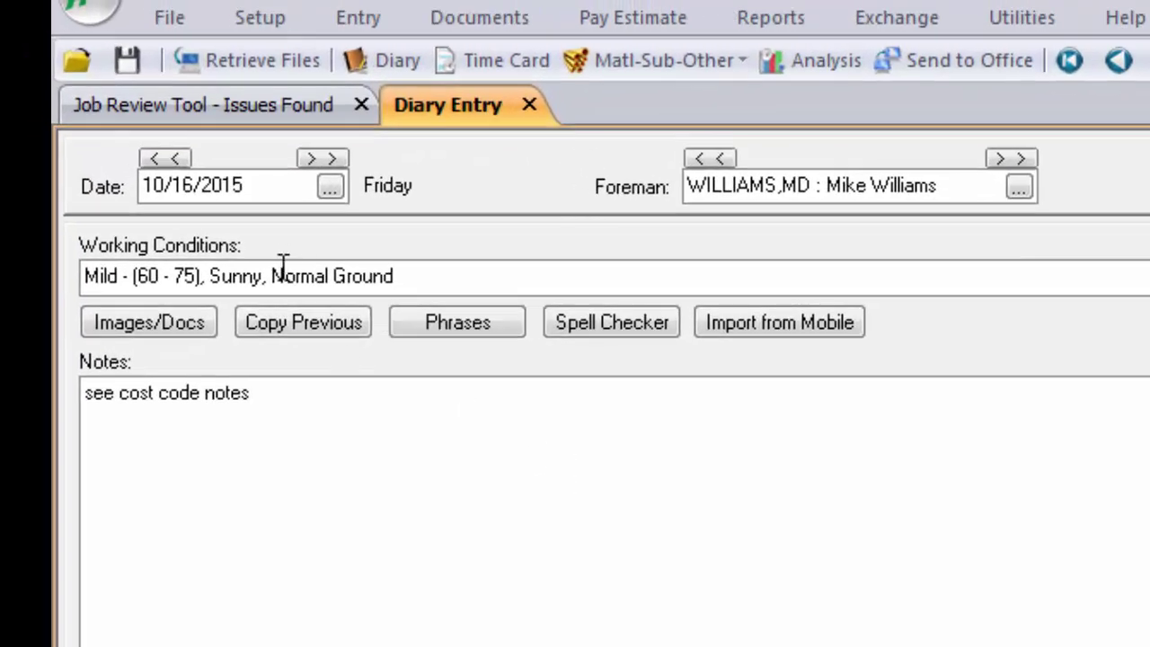
left_click(239, 108)
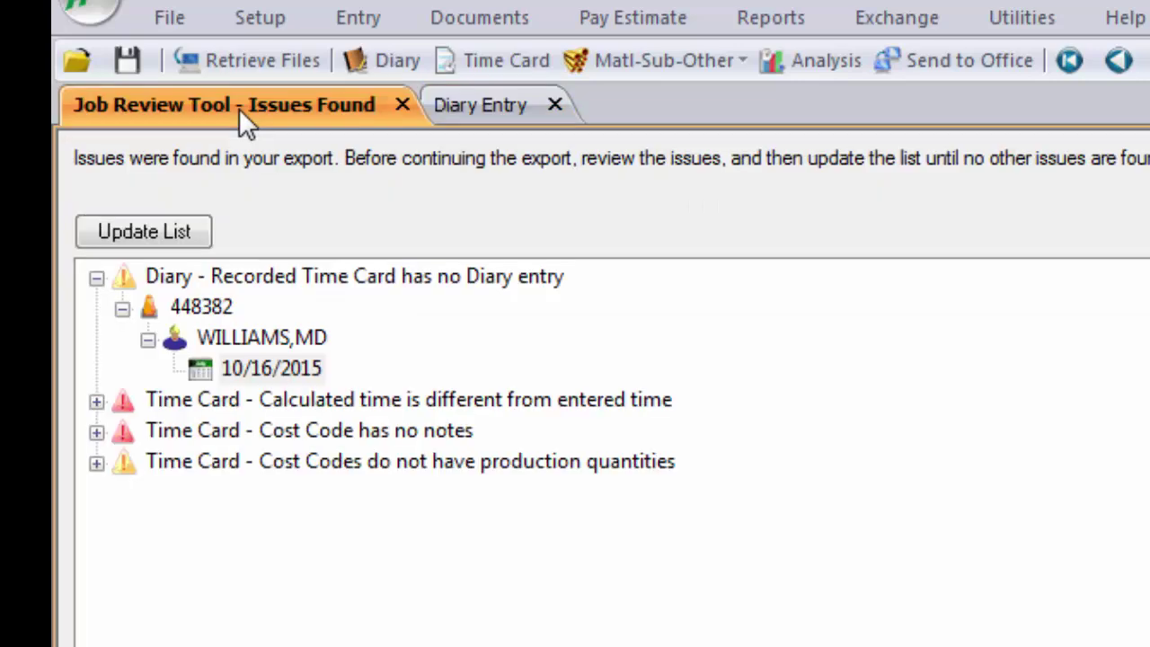
left_click(148, 229)
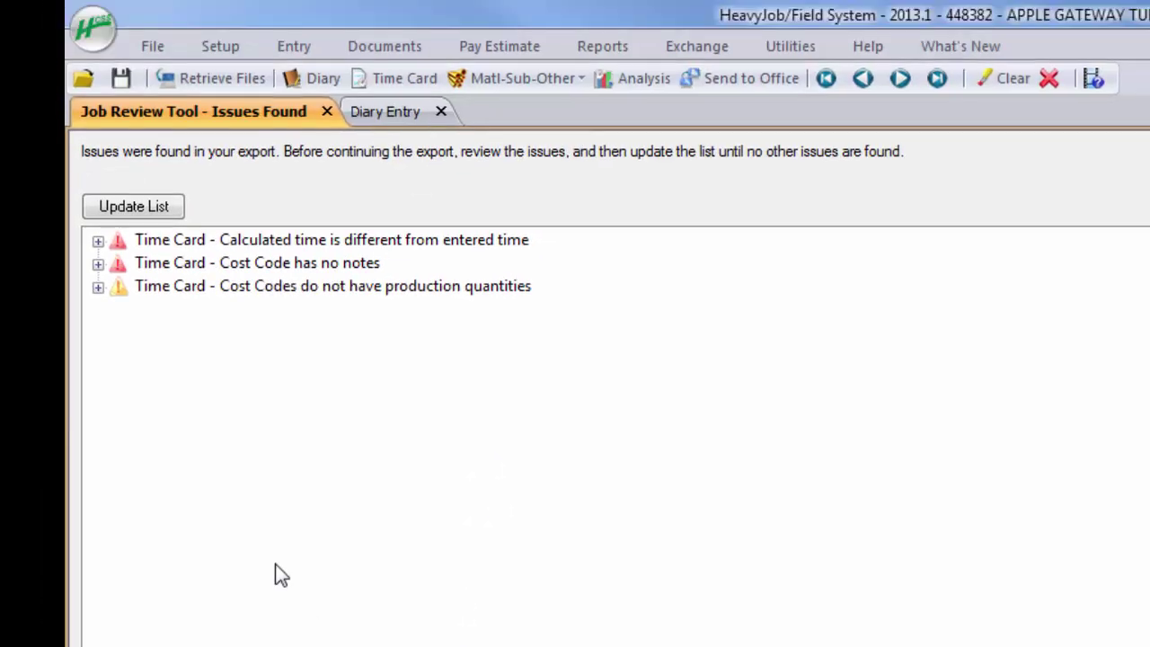
Open the 10/16/2015 time card from the issue about calculated time differing from entered time and show its schedules.
left_click(98, 241)
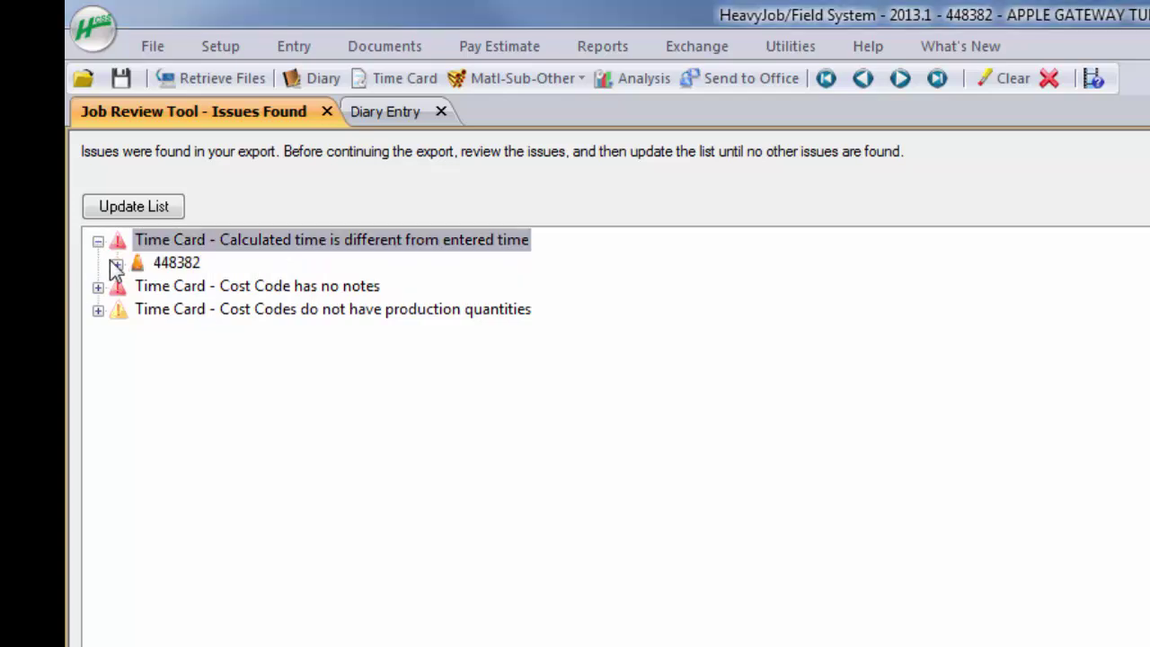
left_click(117, 263)
left_click(137, 288)
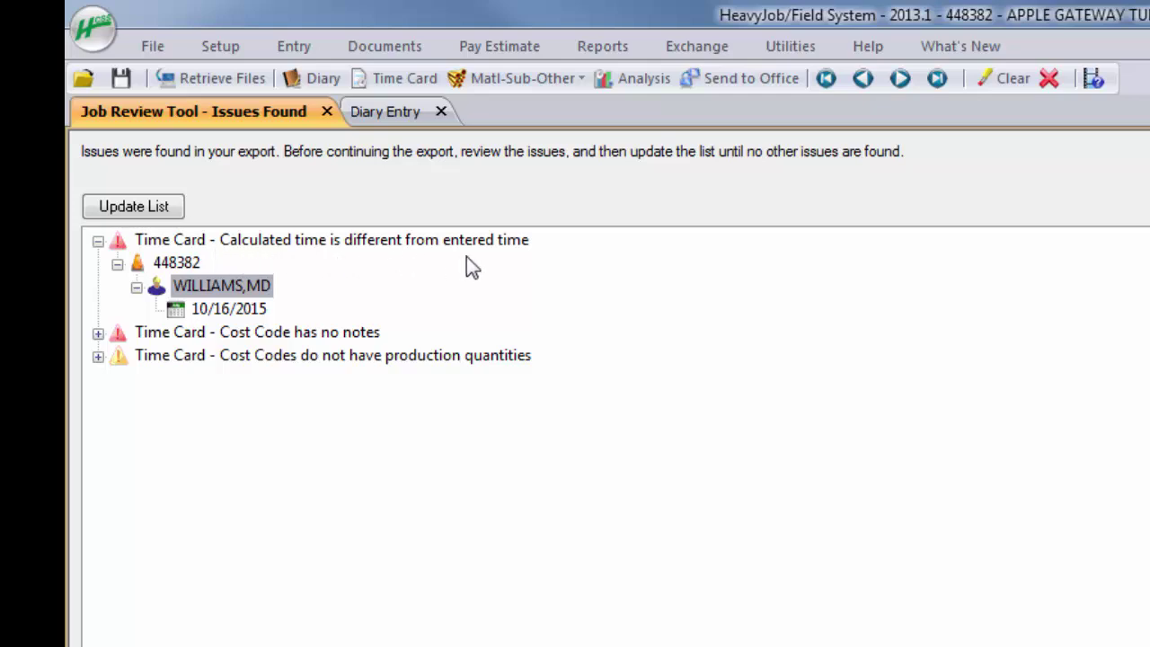
double_click(227, 311)
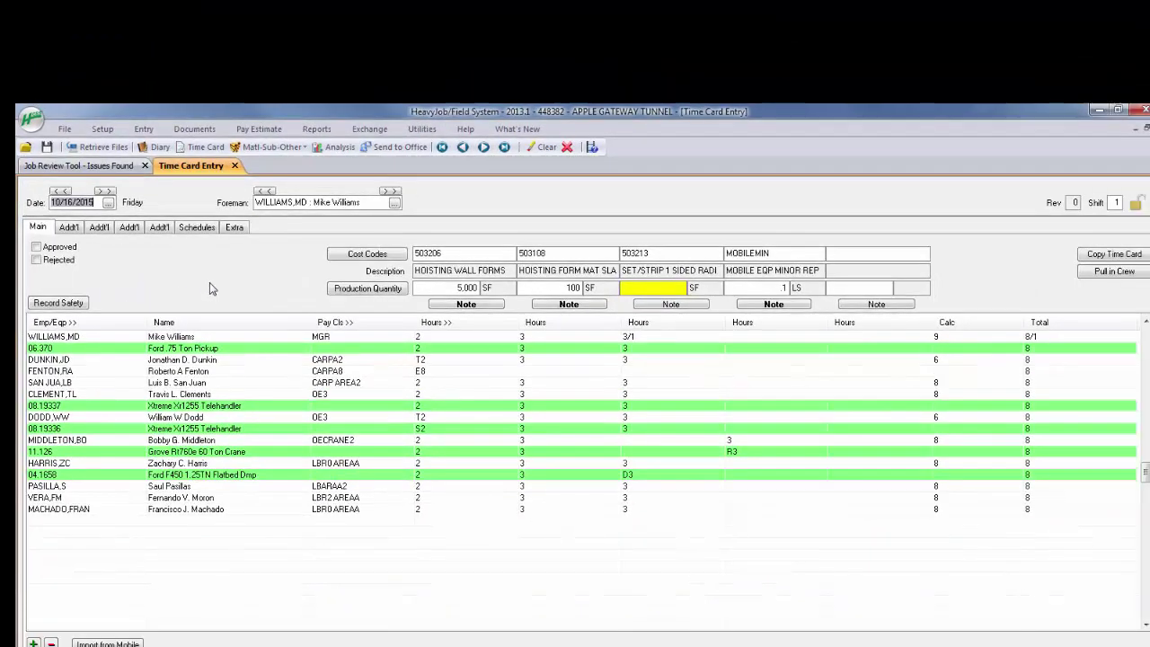
left_click(235, 230)
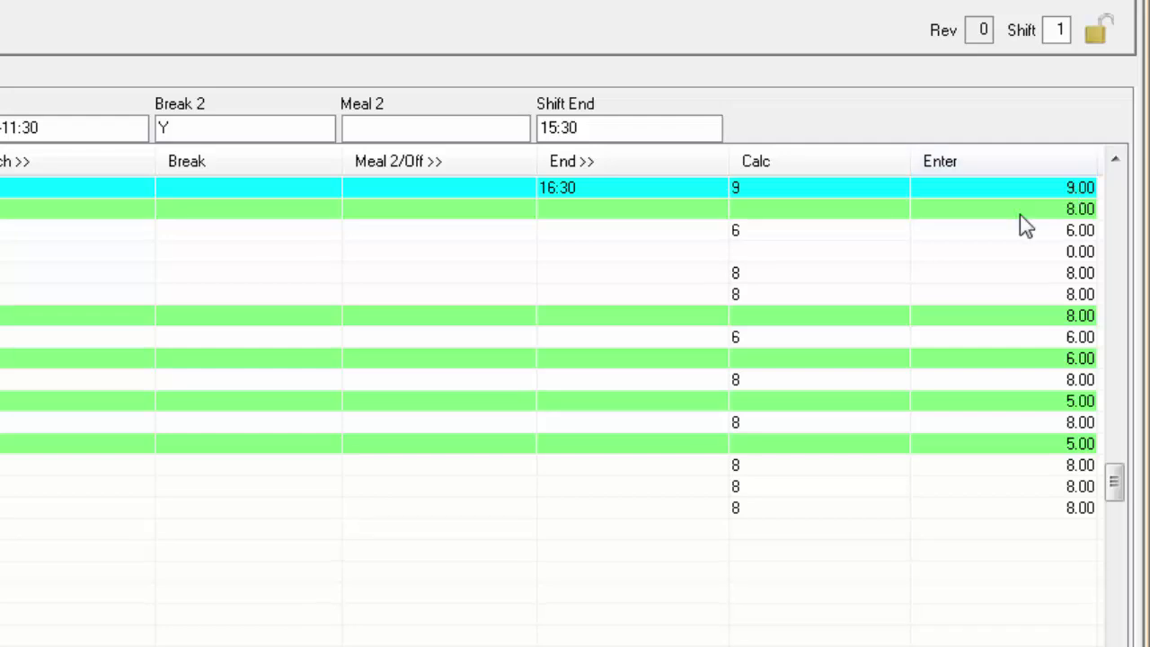
left_click(838, 255)
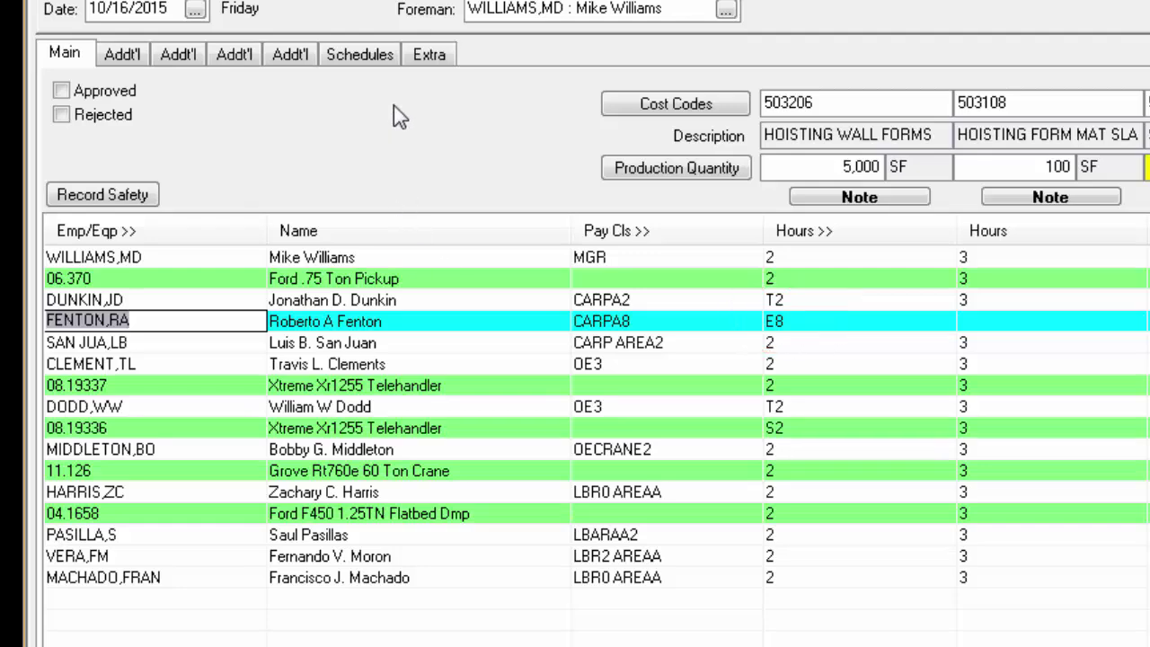
left_click(381, 55)
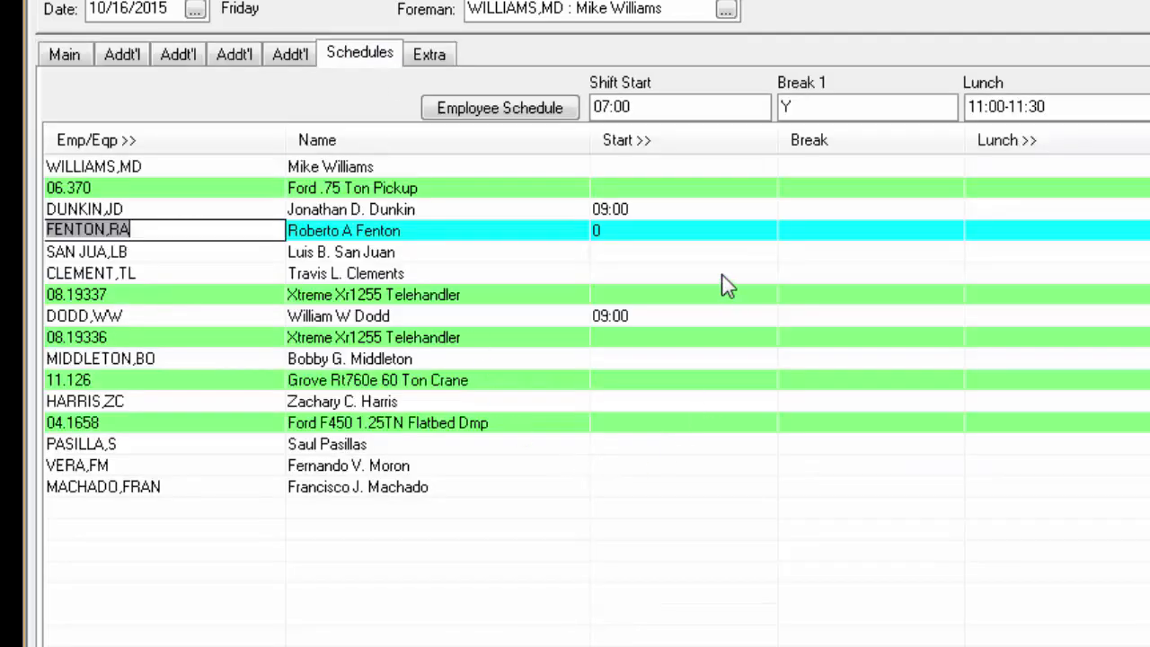
left_click(725, 231)
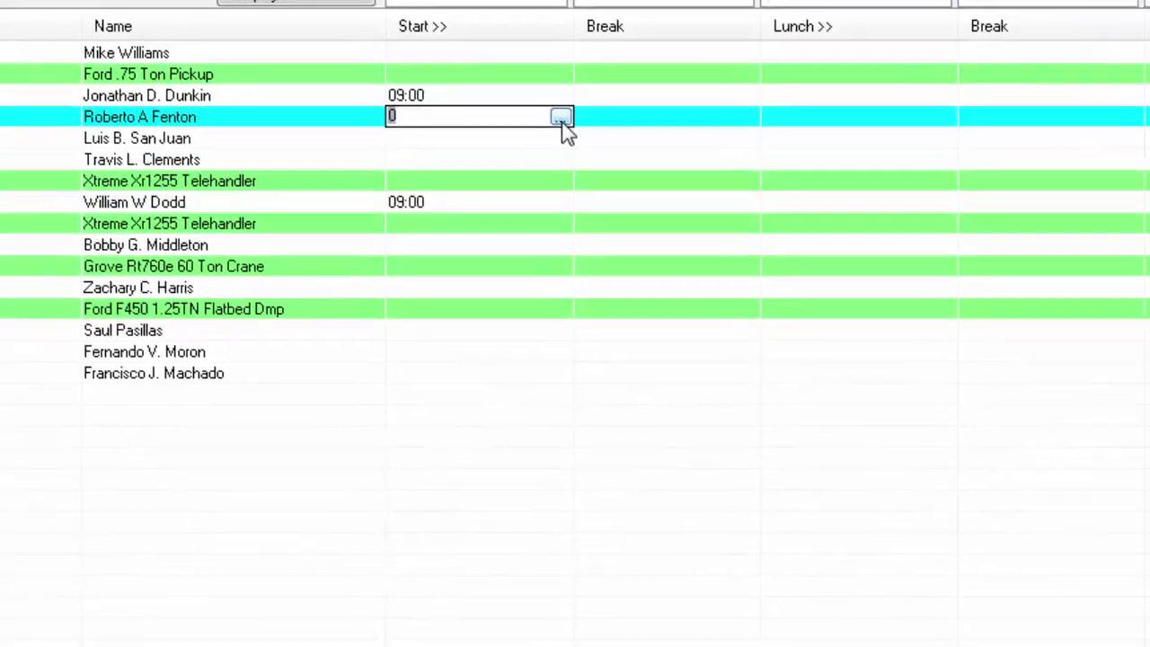
left_click(561, 119)
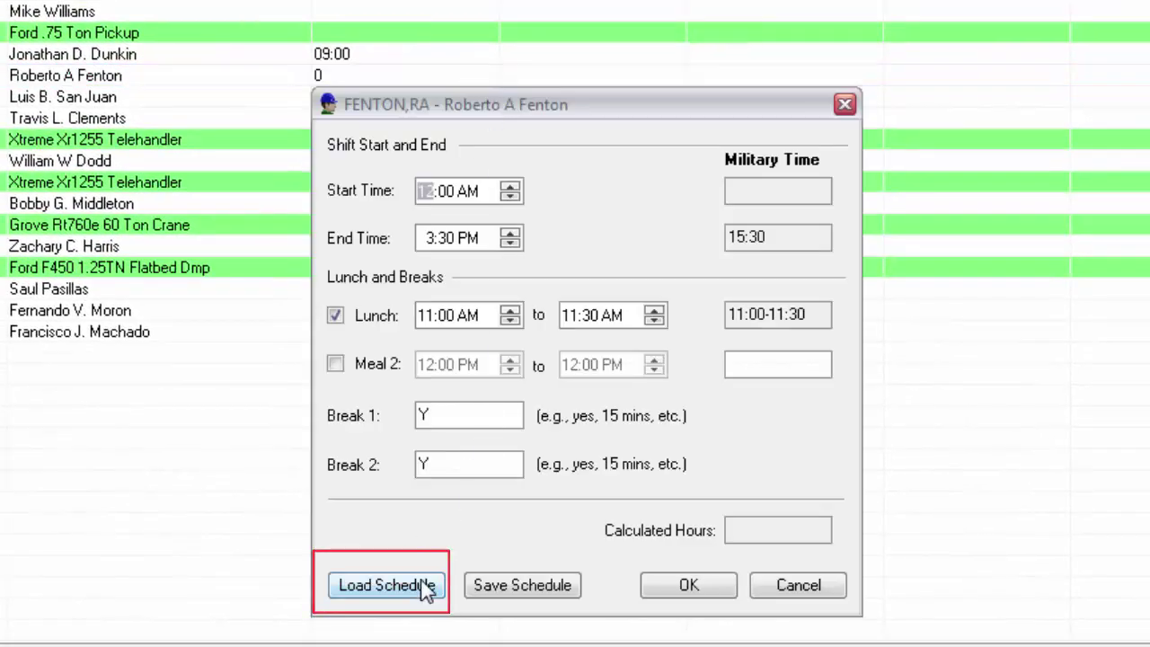
left_click(387, 584)
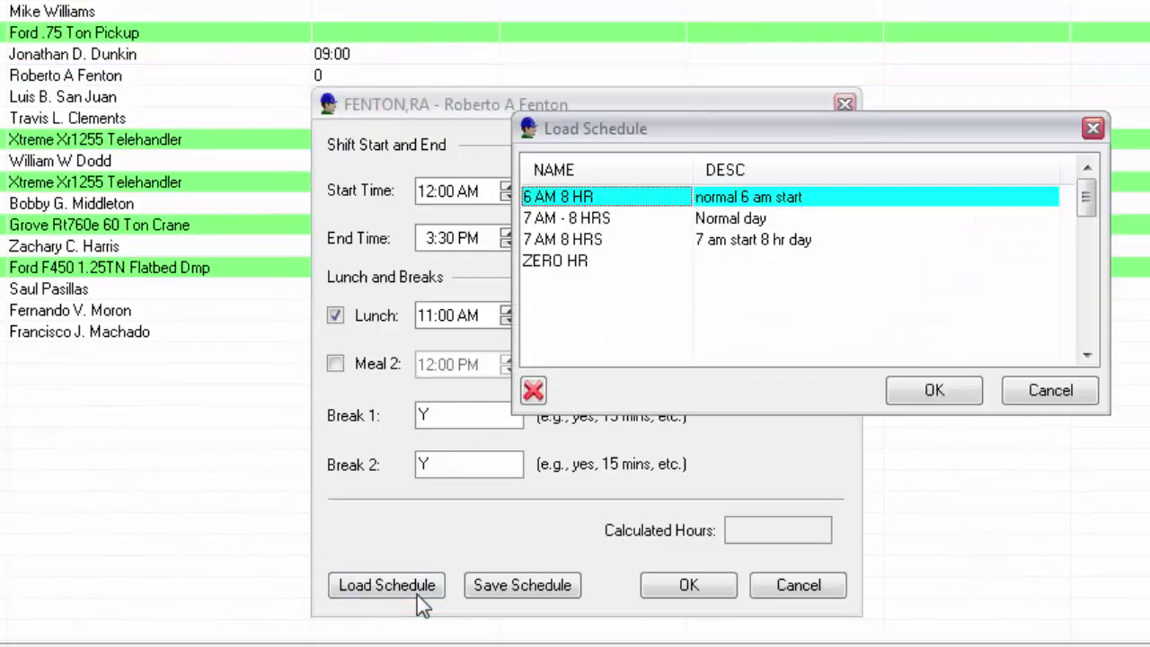
left_click(574, 260)
left_click(934, 391)
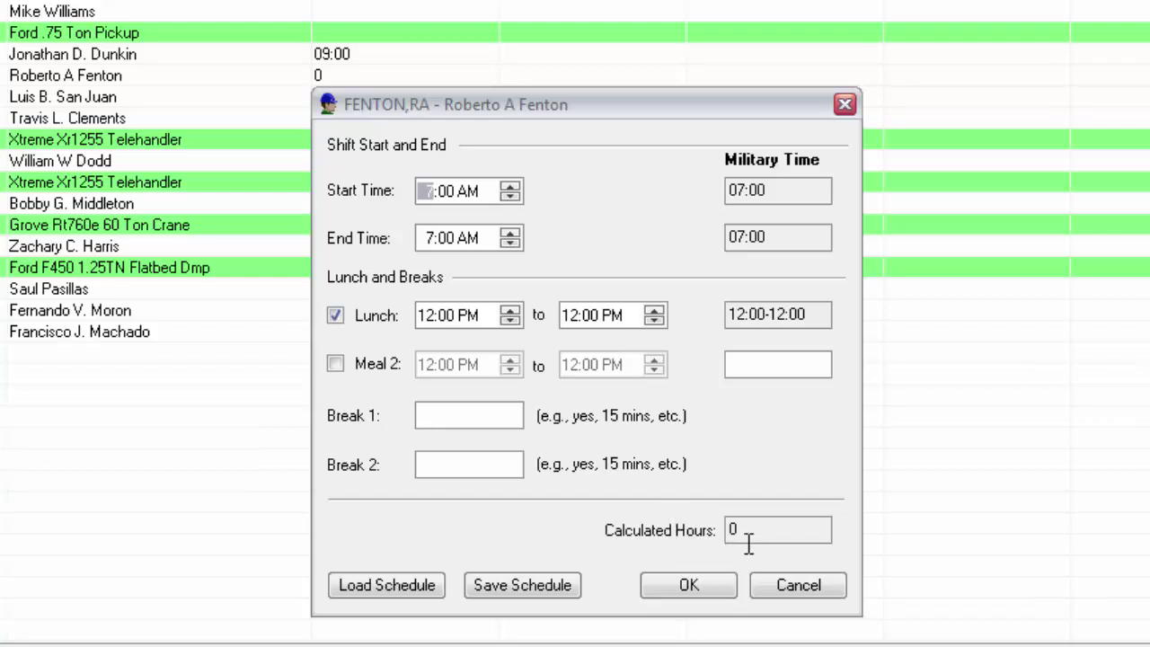
left_click(698, 586)
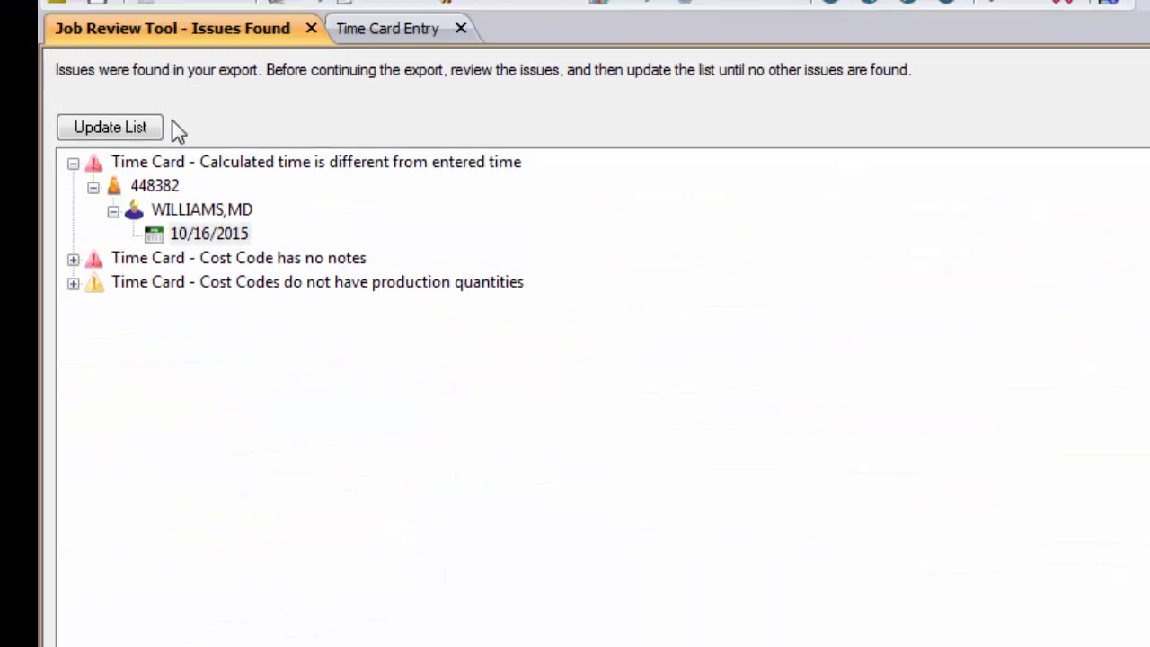
left_click(146, 137)
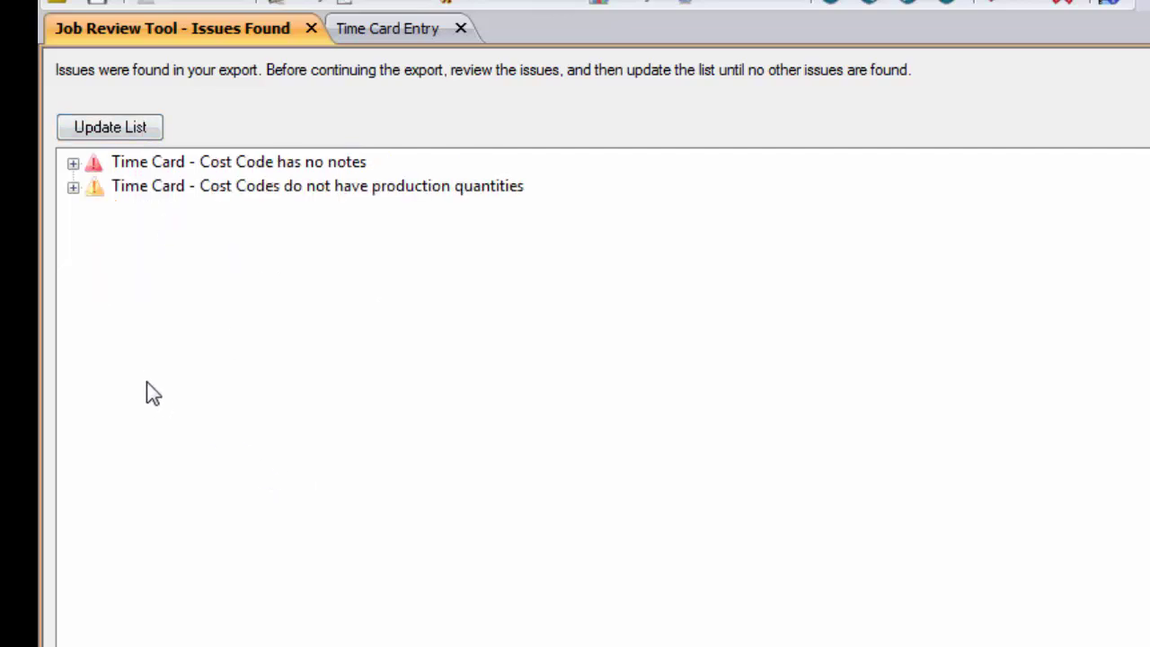
Open the 10/16/2015 time card from the review issue about a cost code without notes.
left_click(73, 164)
left_click(93, 187)
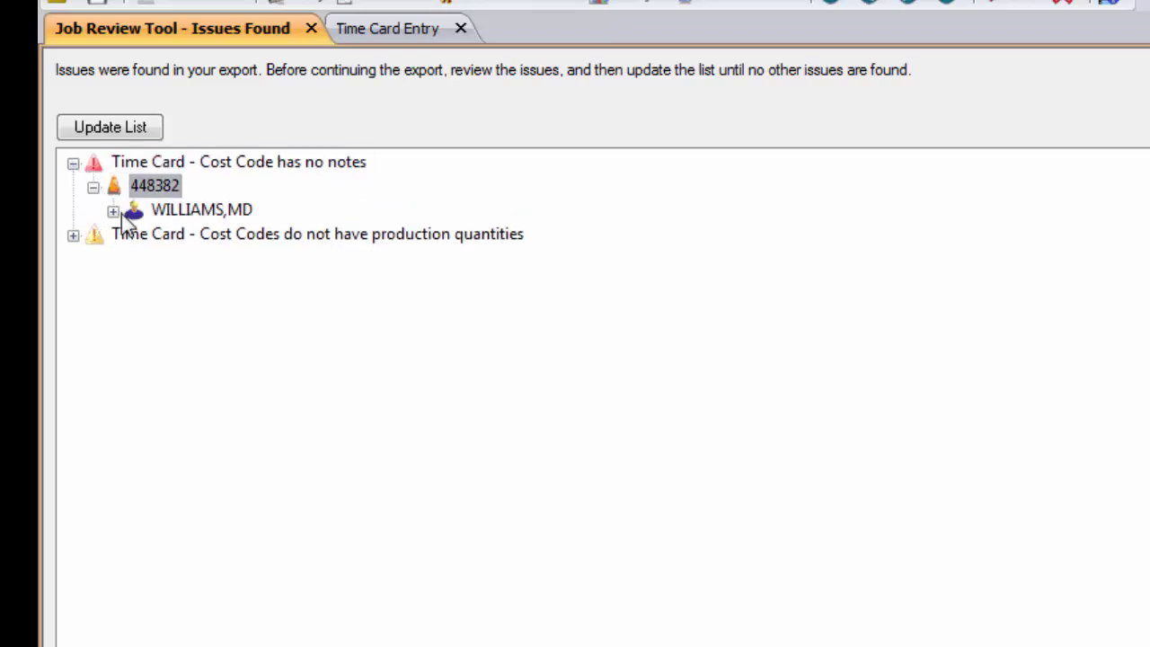
left_click(113, 212)
left_click(216, 236)
double_click(217, 239)
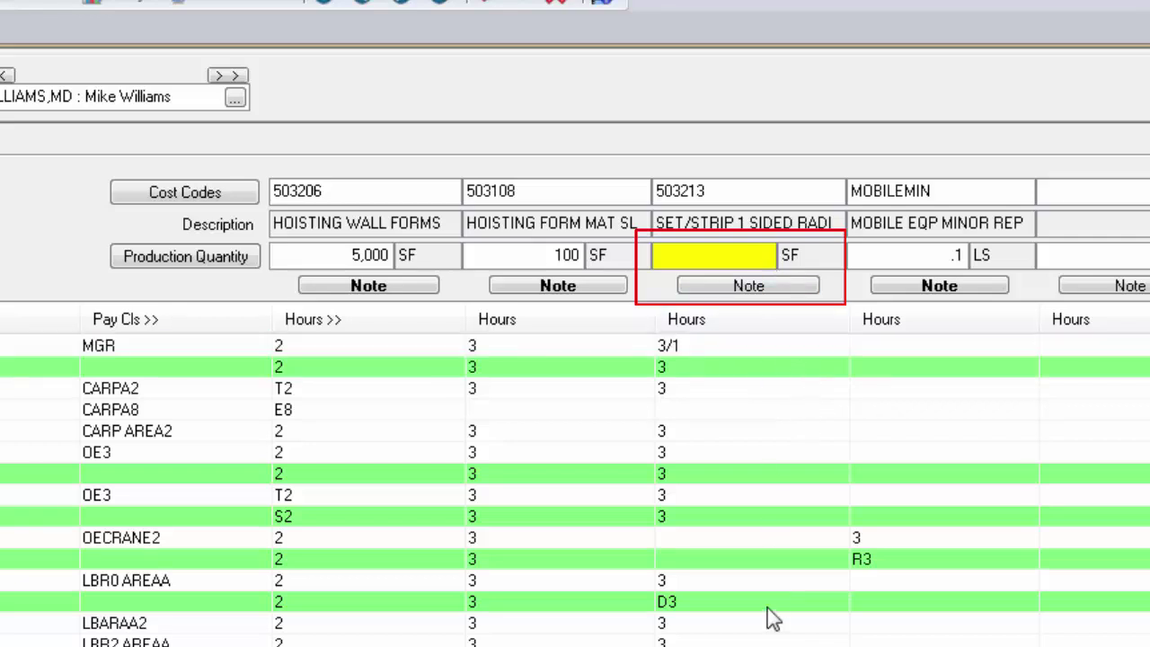
Set the production quantity of cost code 503213 to 200 SF and enter "sta 15+25" as its private company note.
type("200")
left_click(765, 289)
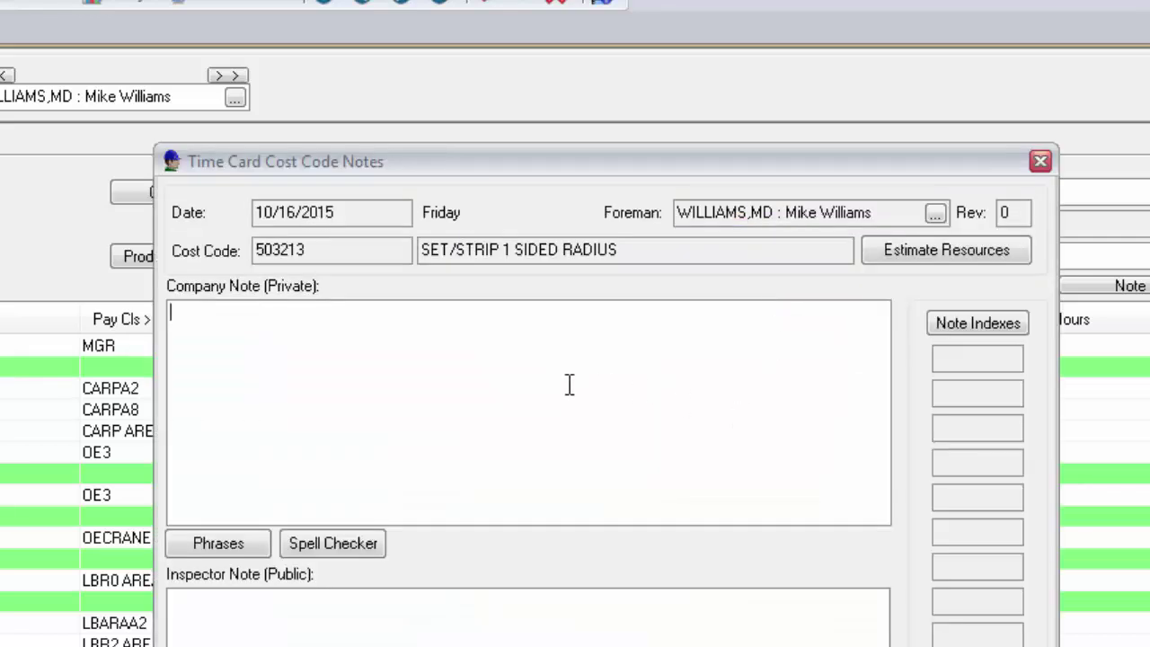
type("sta")
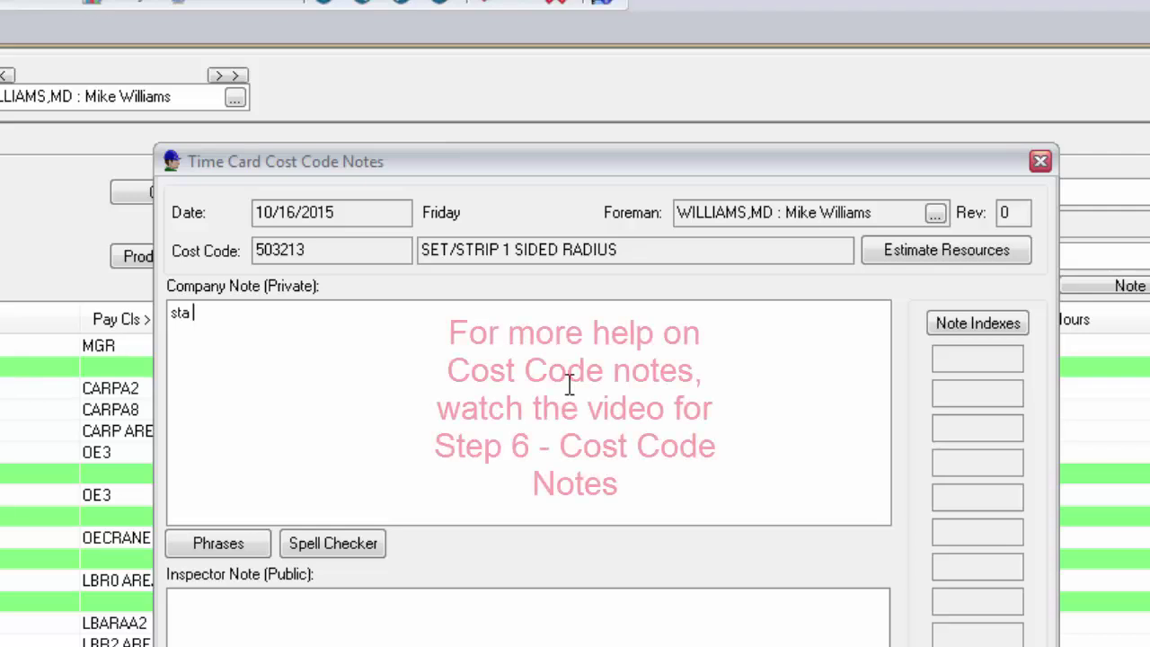
type(" 15+")
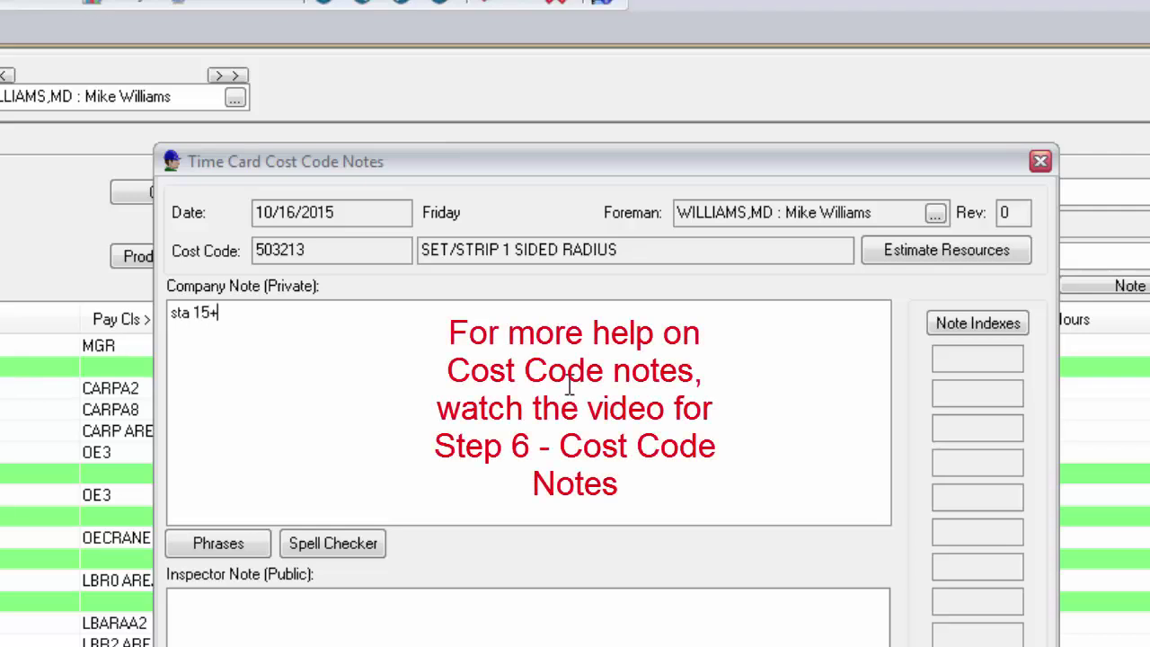
type("25")
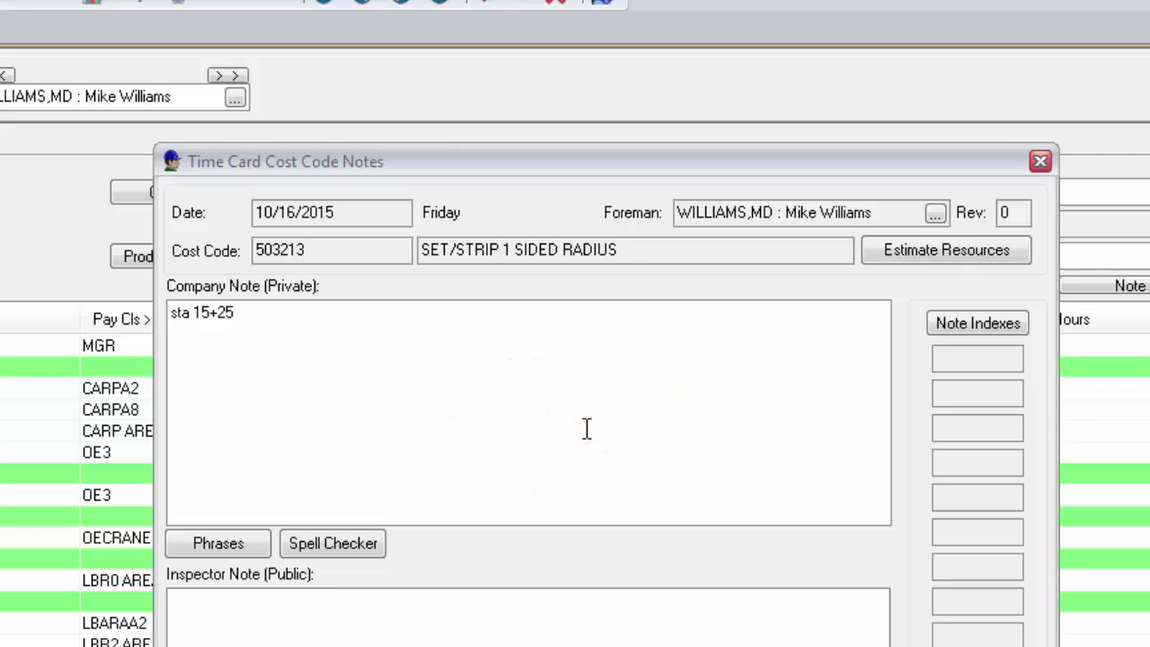
left_click(853, 646)
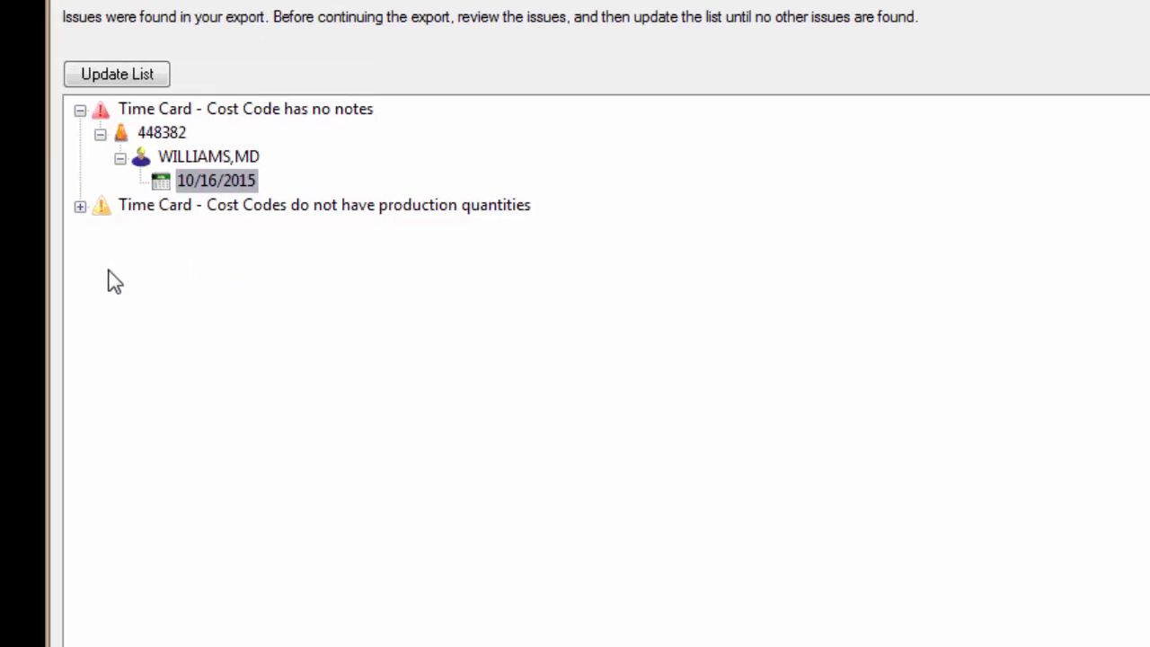
Update the issue list and continue the export, declining once and finally agreeing to export without the required safety meetings.
left_click(133, 82)
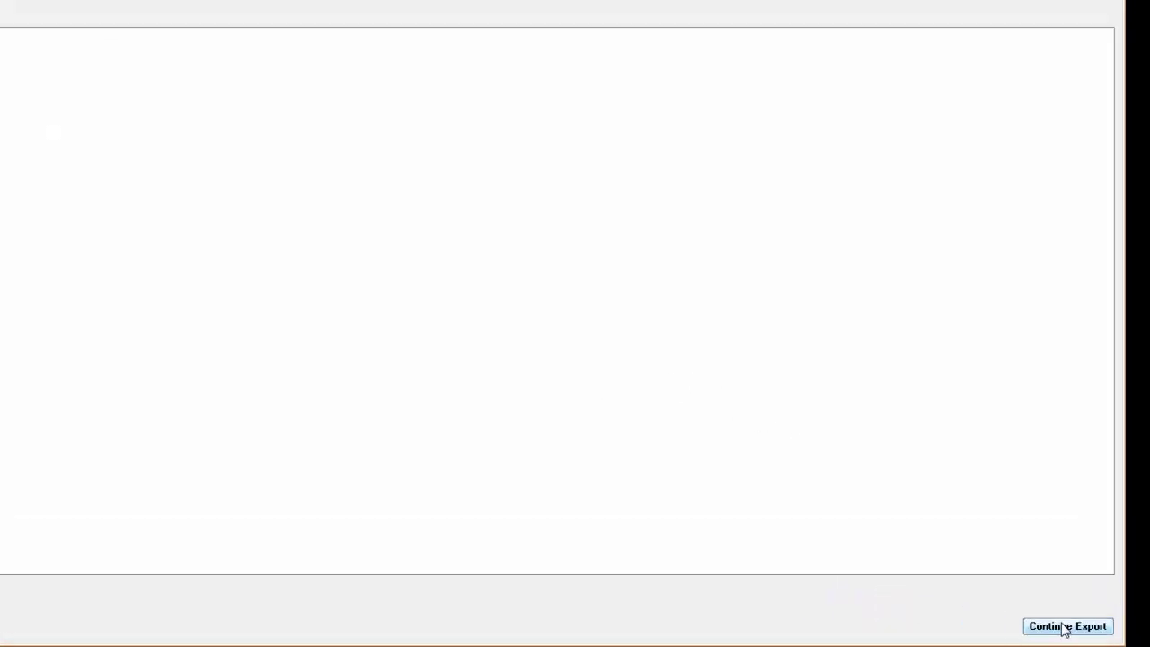
left_click(1064, 627)
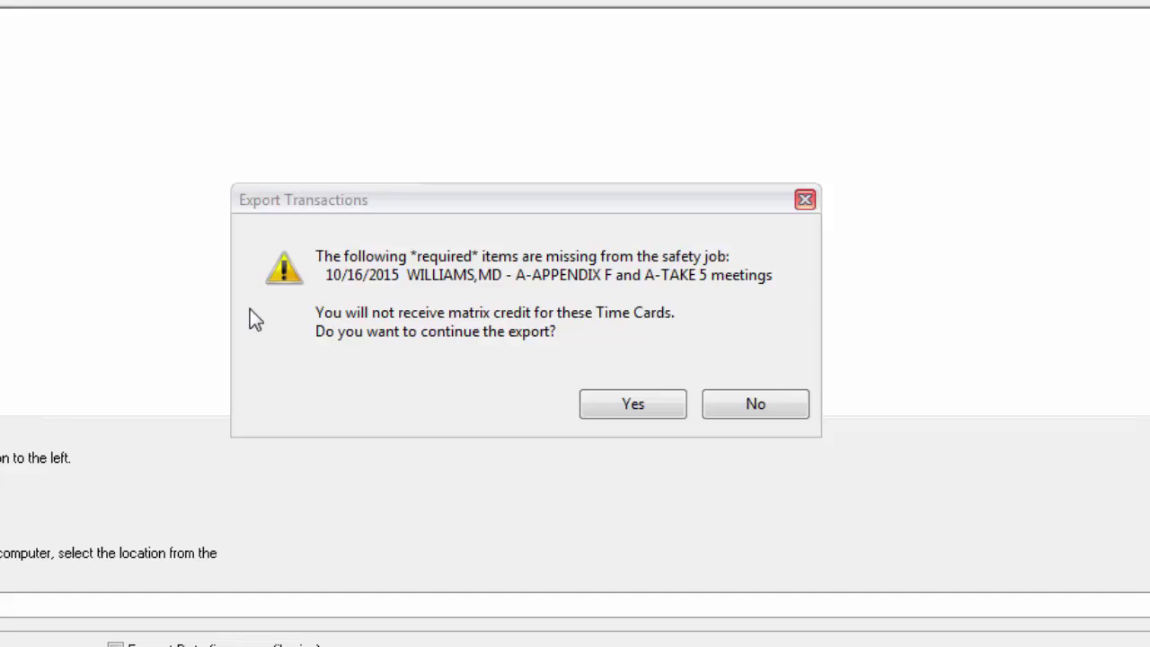
left_click(763, 410)
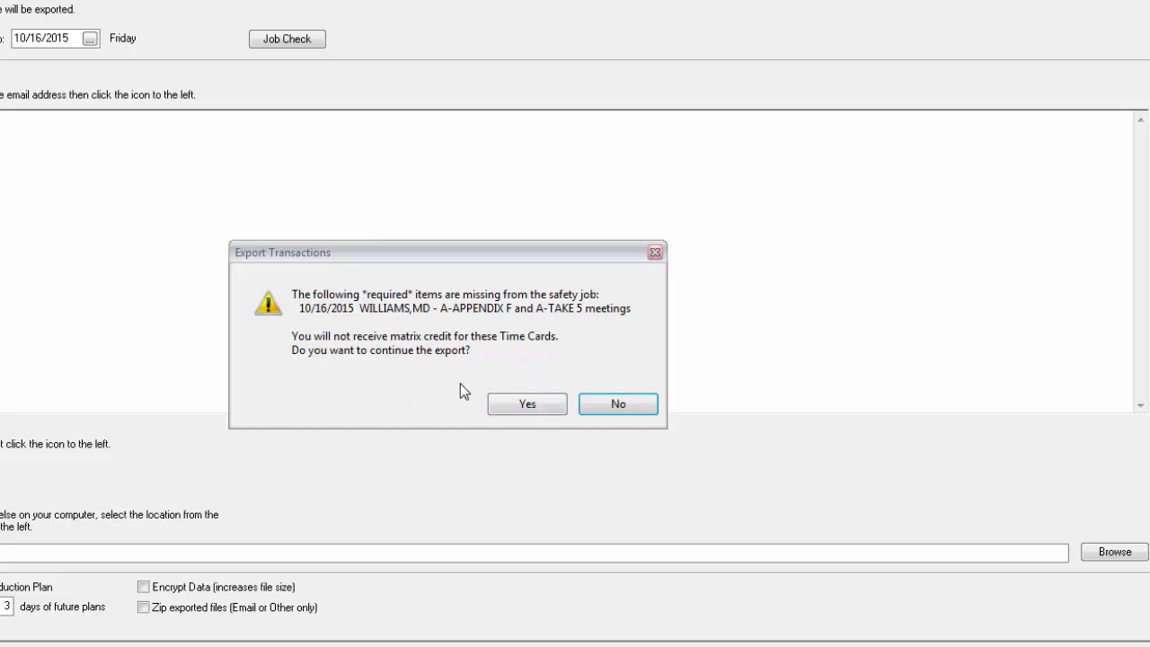
left_click(527, 405)
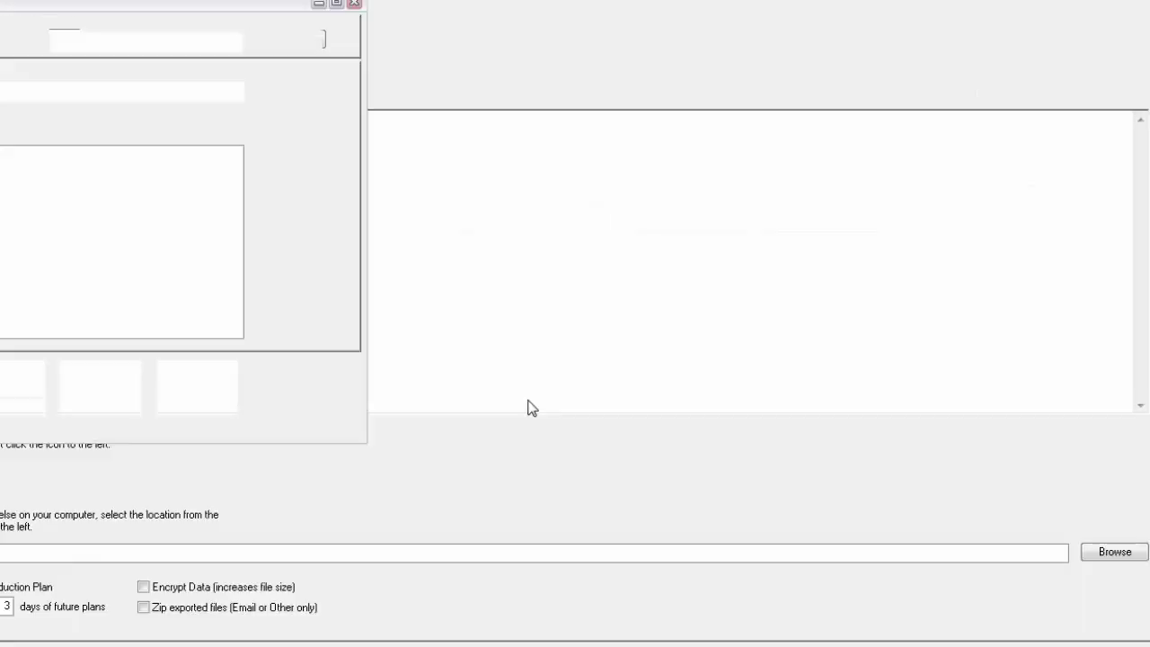